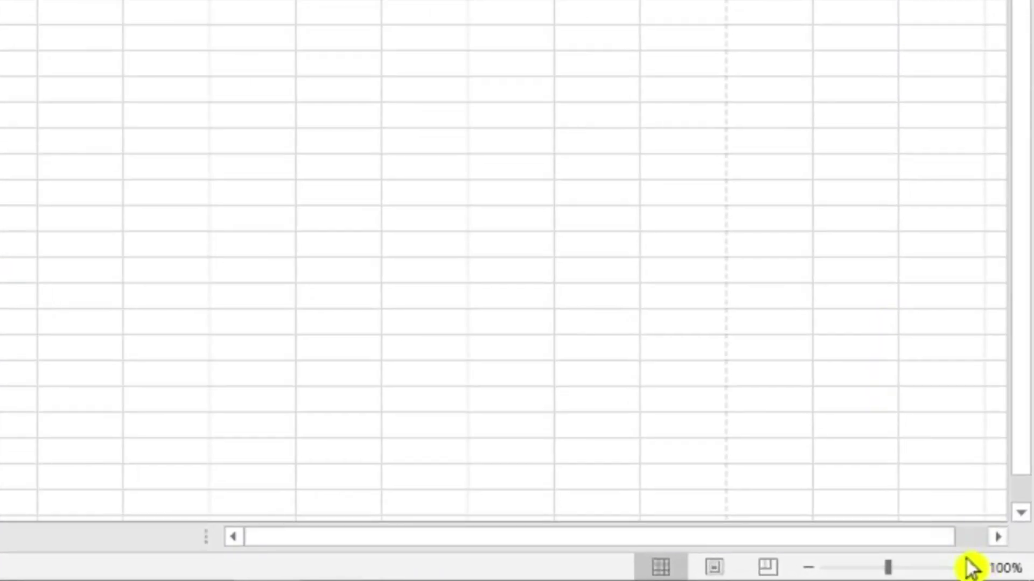
- Zoom in and add the labels 'Cost of Goods Sold' and 'Profit' below Sales in column B
click(966, 566)
click(966, 566)
click(966, 566)
click(966, 567)
click(966, 566)
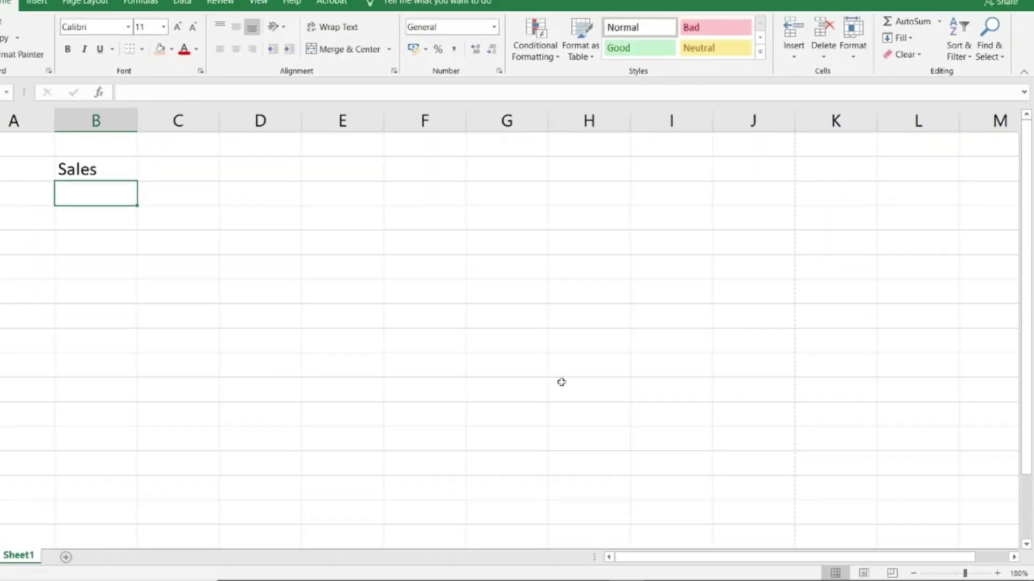
text(C)
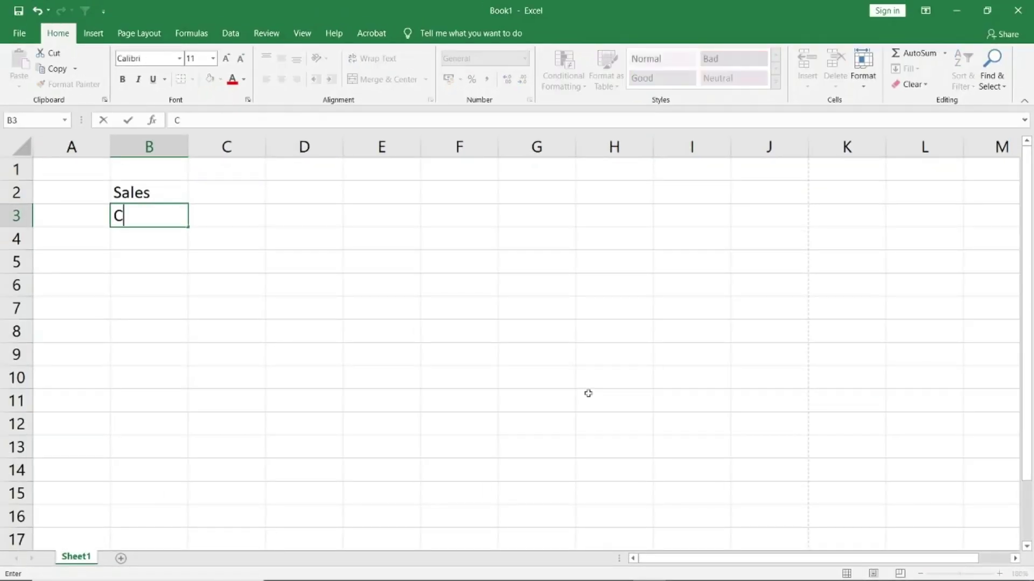
text(ost of Goods Sold)
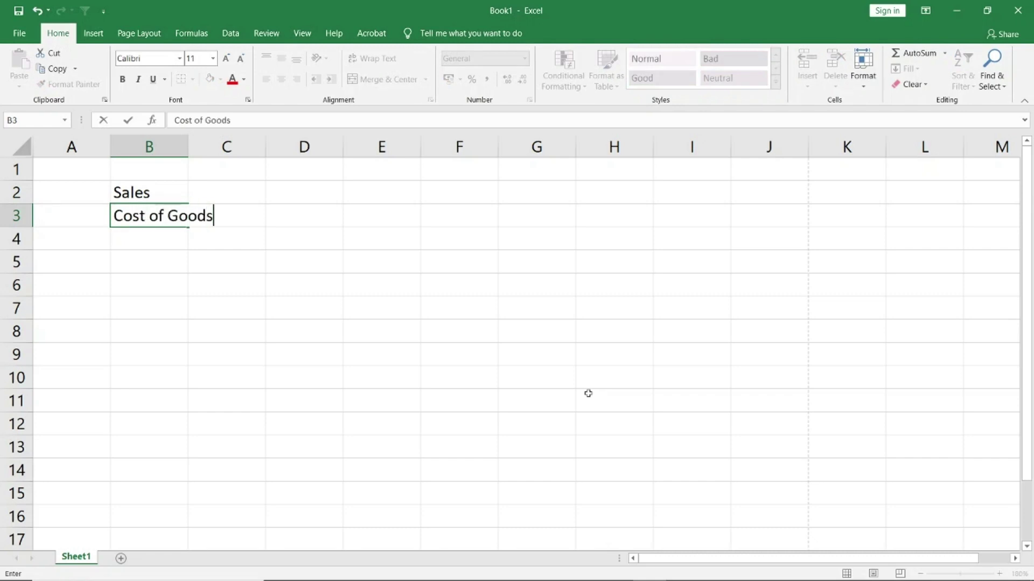
key(Return)
text(Profit)
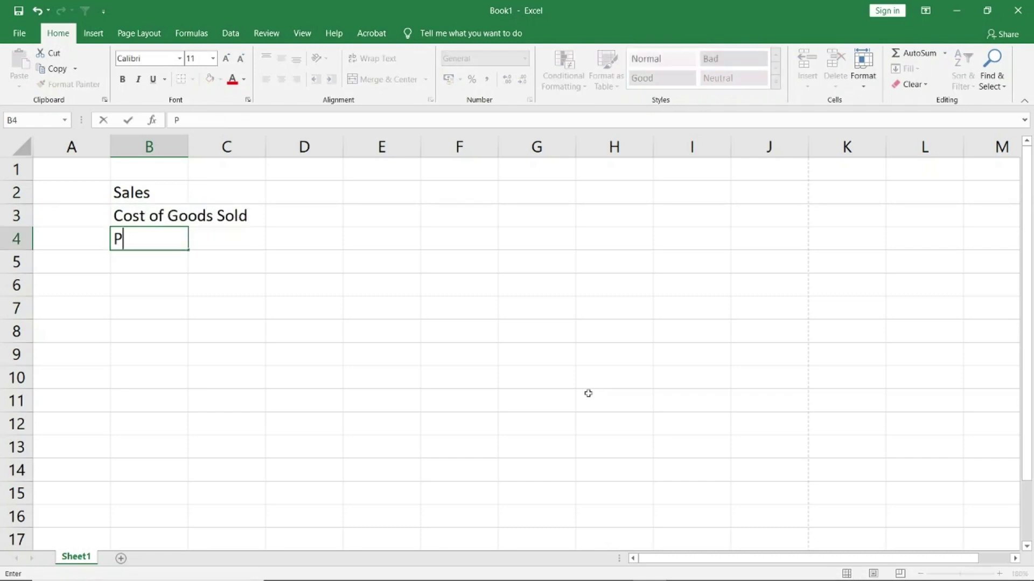
key(Return)
- AutoFit column B so 'Cost of Goods Sold' fits, then move to C2
key(Up)
key(Up)
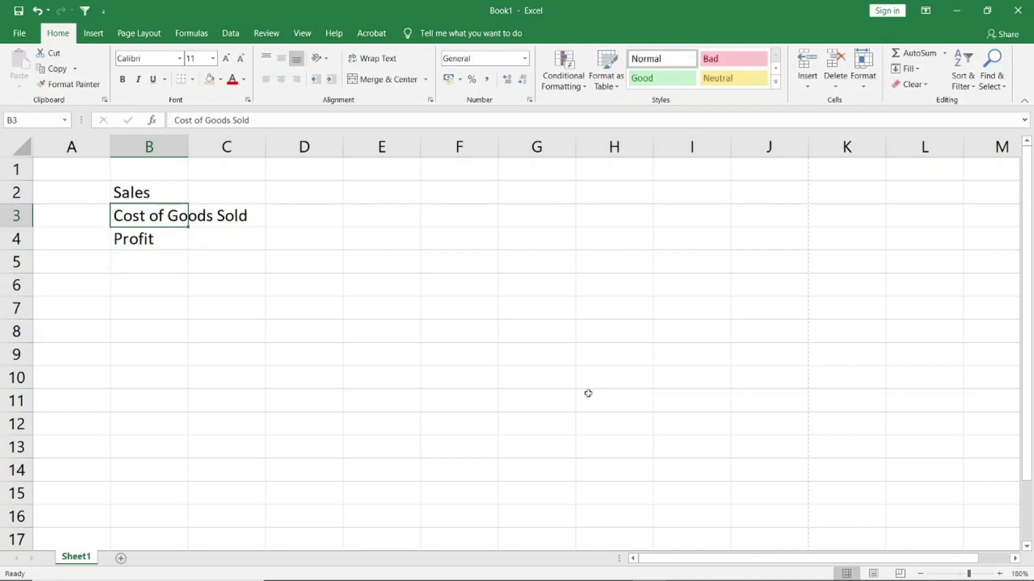
key(alt+h)
key(o)
key(i)
key(Up)
key(Right)
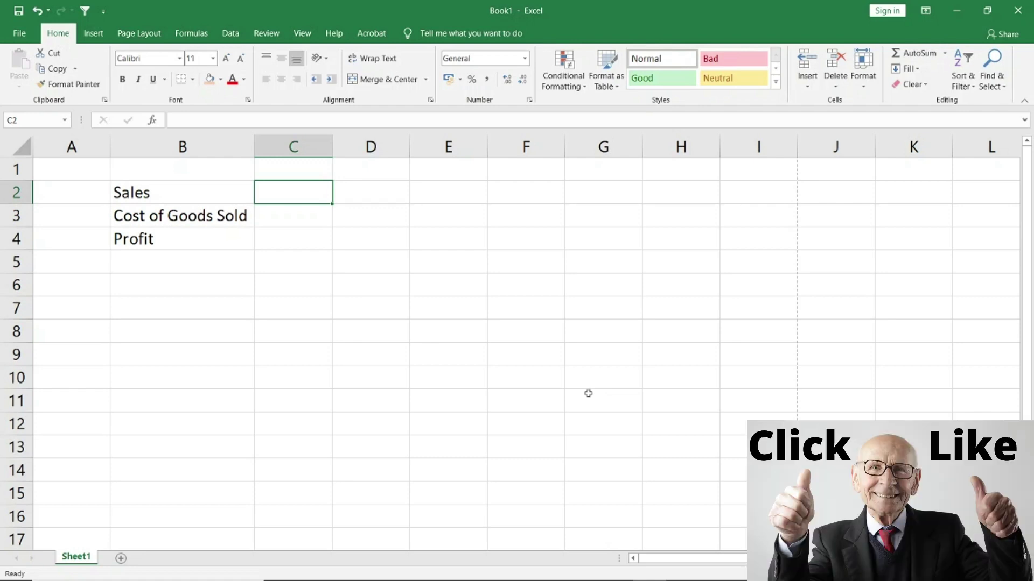
- Enter Sales figures 100, 110, 120, 130, 140, 150 across C2:H2
text(100)
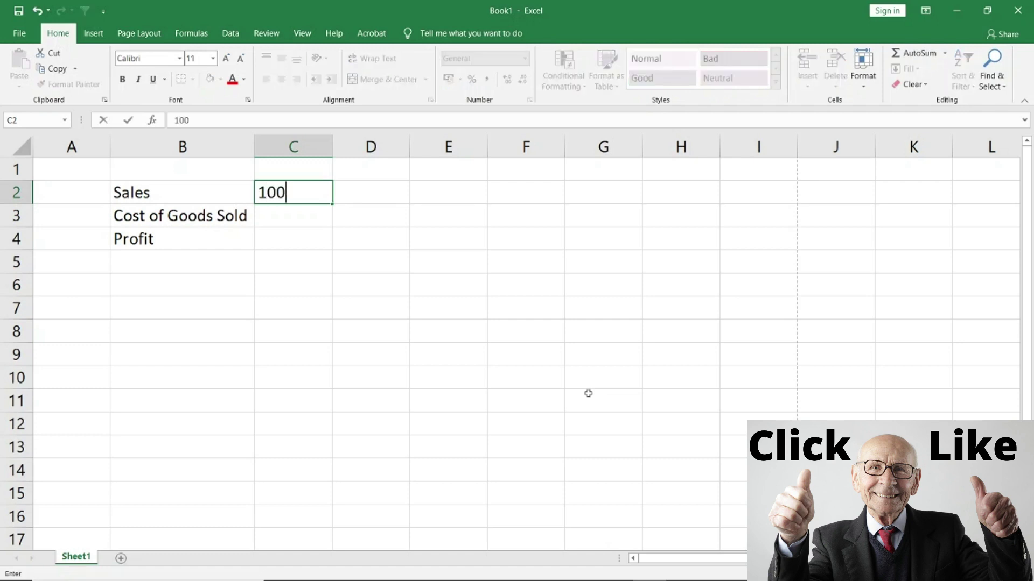
key(Tab)
text(110)
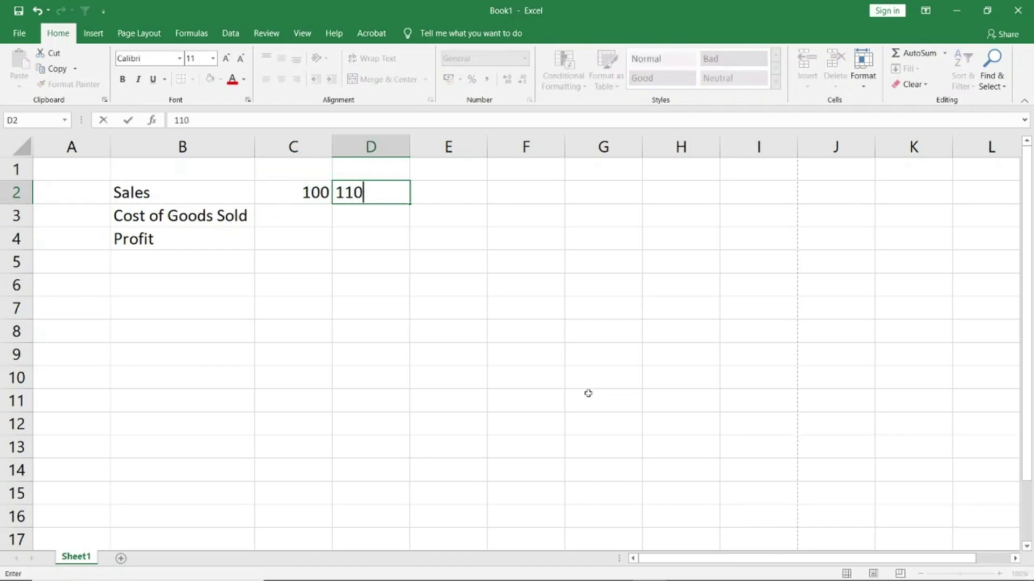
key(Tab)
text(120)
key(Tab)
text(130)
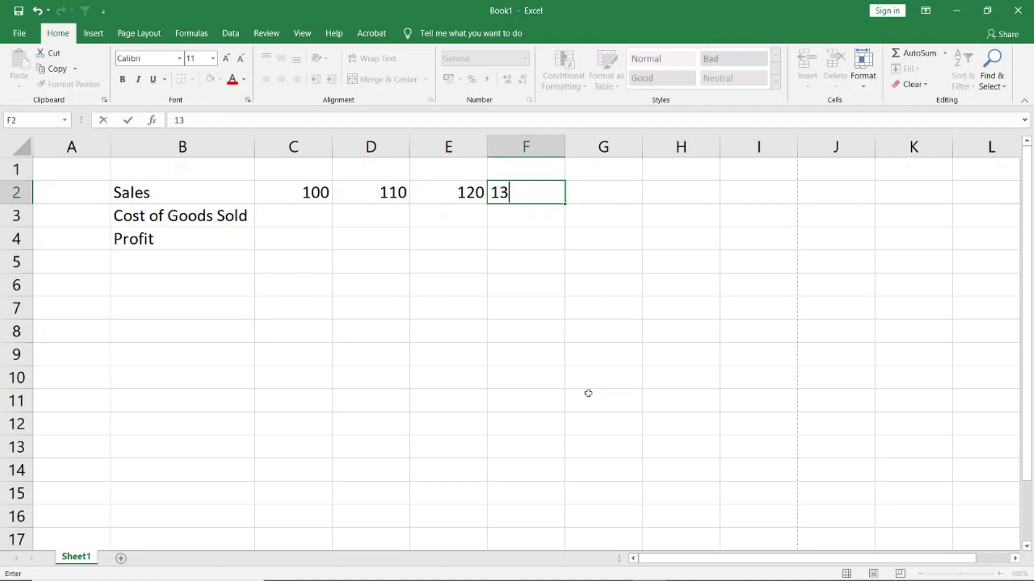
key(Tab)
text(13)
key(BackSpace)
text(40)
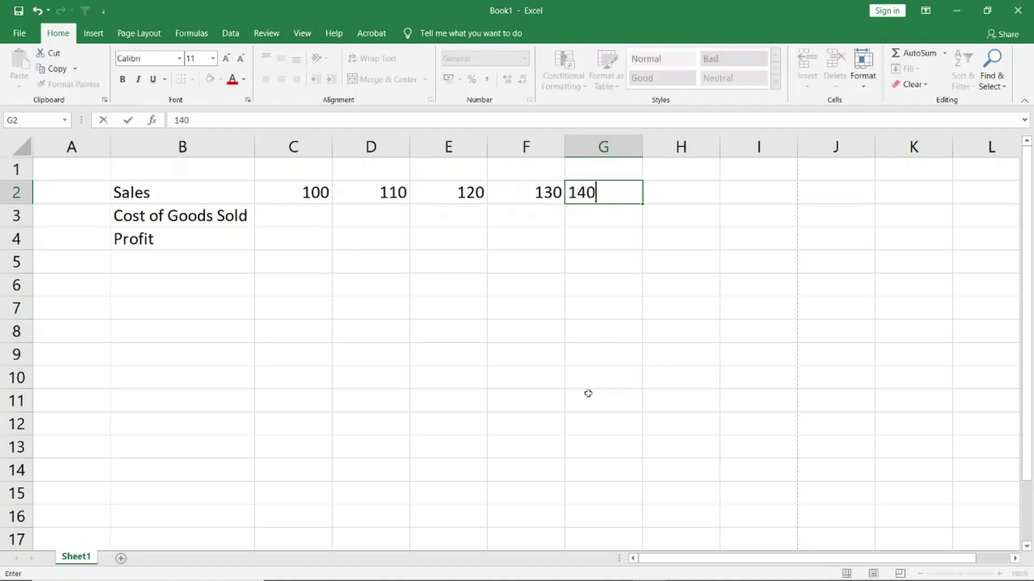
key(Tab)
text(150)
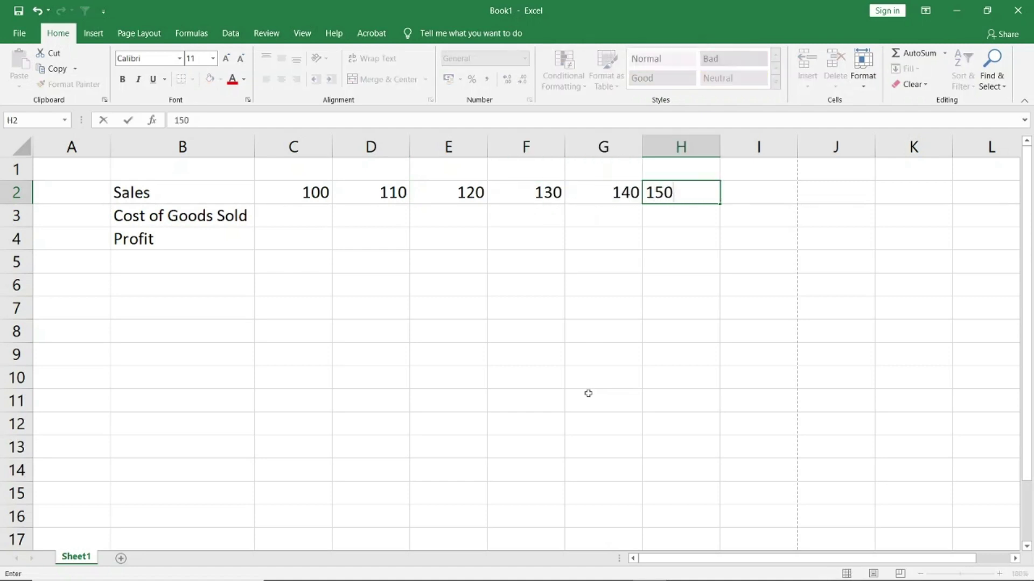
key(Tab)
key(Left)
key(Left)
key(Left)
key(Left)
key(Left)
key(Left)
key(Down)
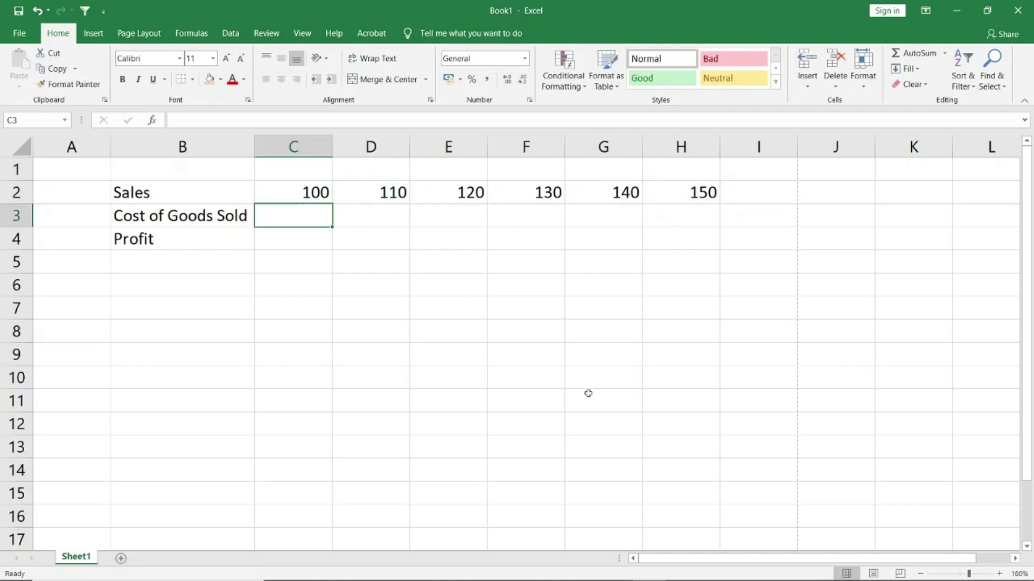
- Enter Cost of Goods Sold figures 90, 80, 70, 60, 60, 60 across C3:H3
text(90)
key(Tab)
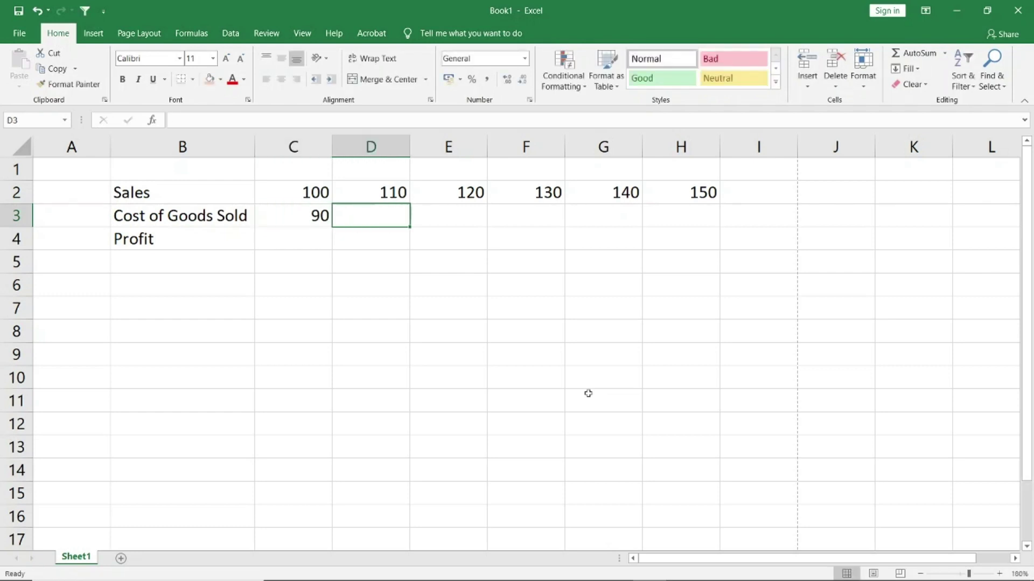
text(80)
key(Tab)
text(70)
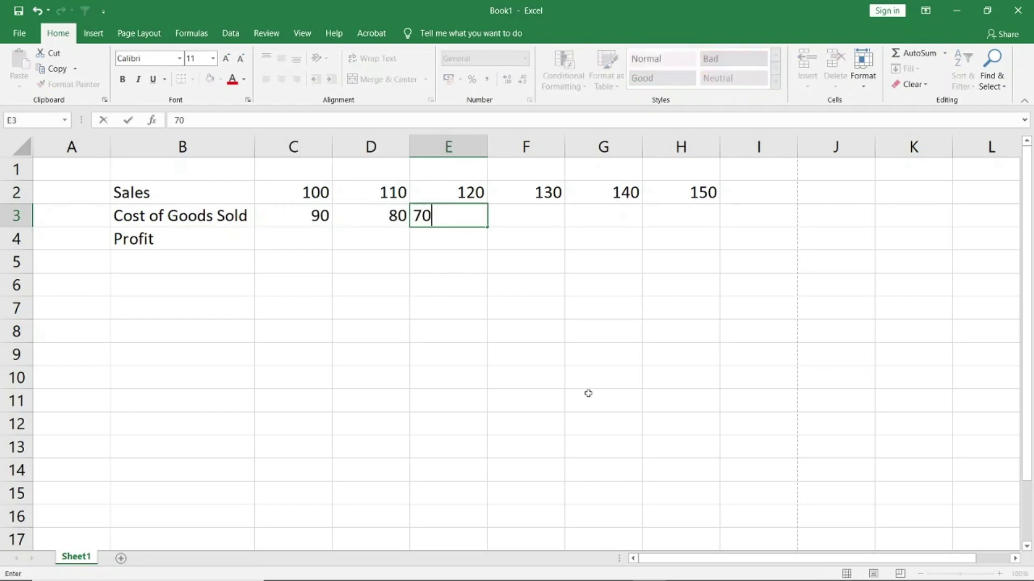
key(Tab)
text(60)
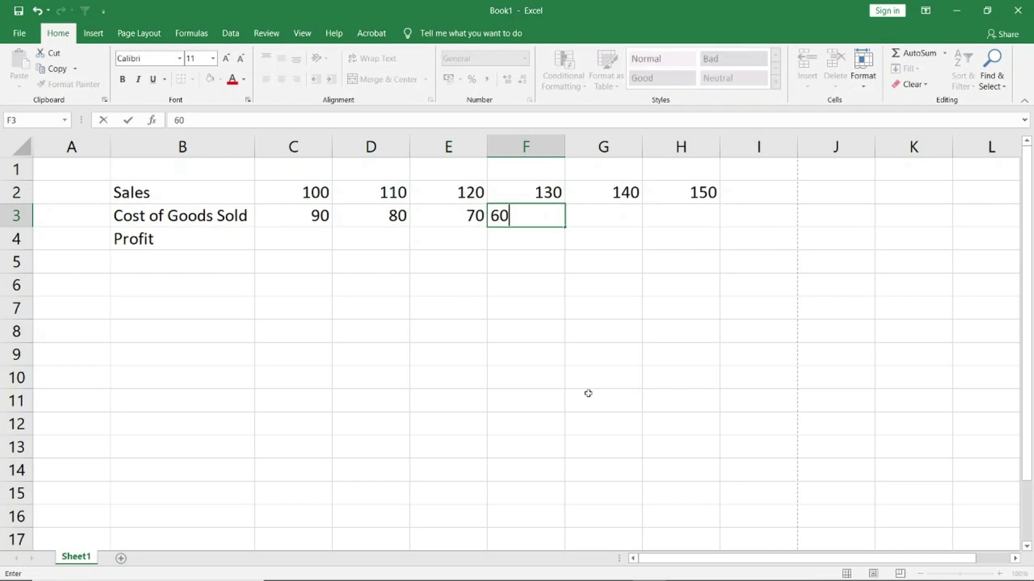
key(Tab)
text(60)
key(Tab)
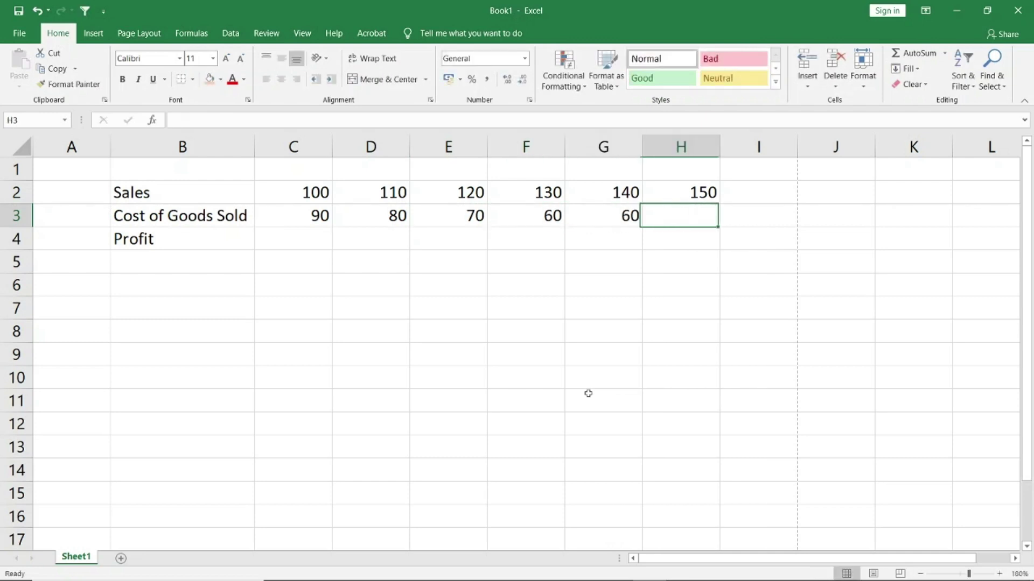
text(60)
key(Return)
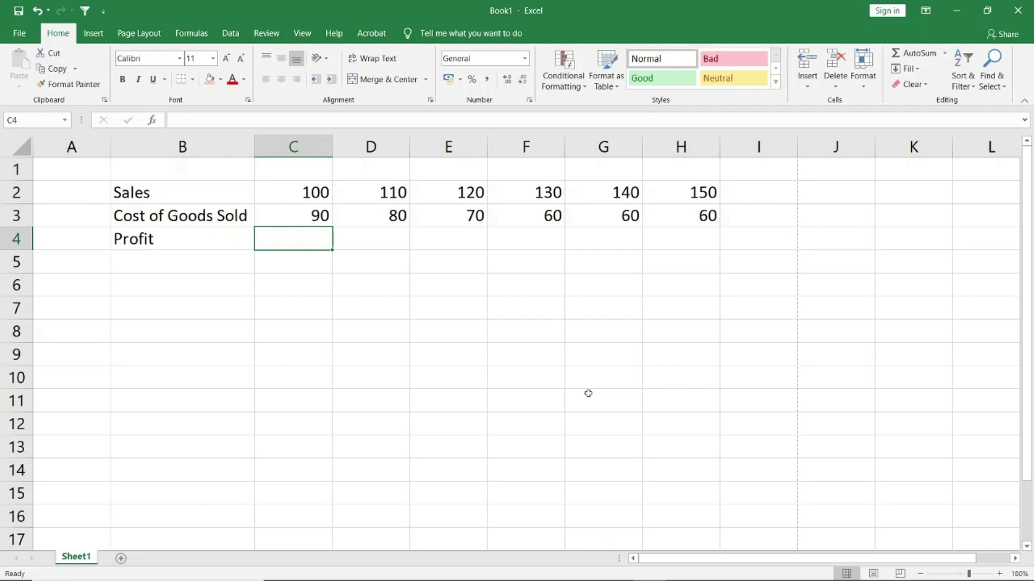
- Select the Profit label cell B4 and bring up the Insert ribbon tab
click(141, 222)
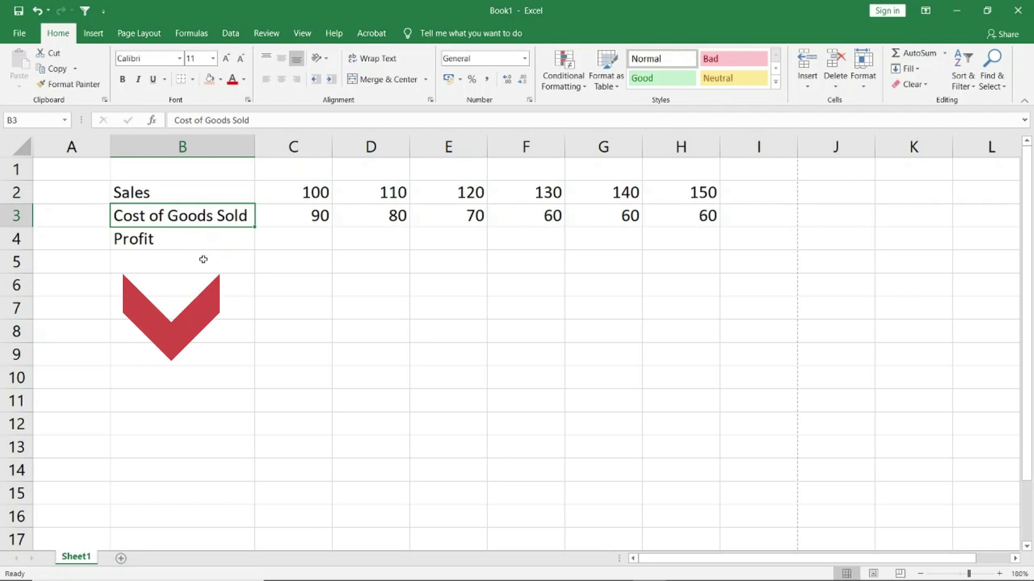
click(207, 234)
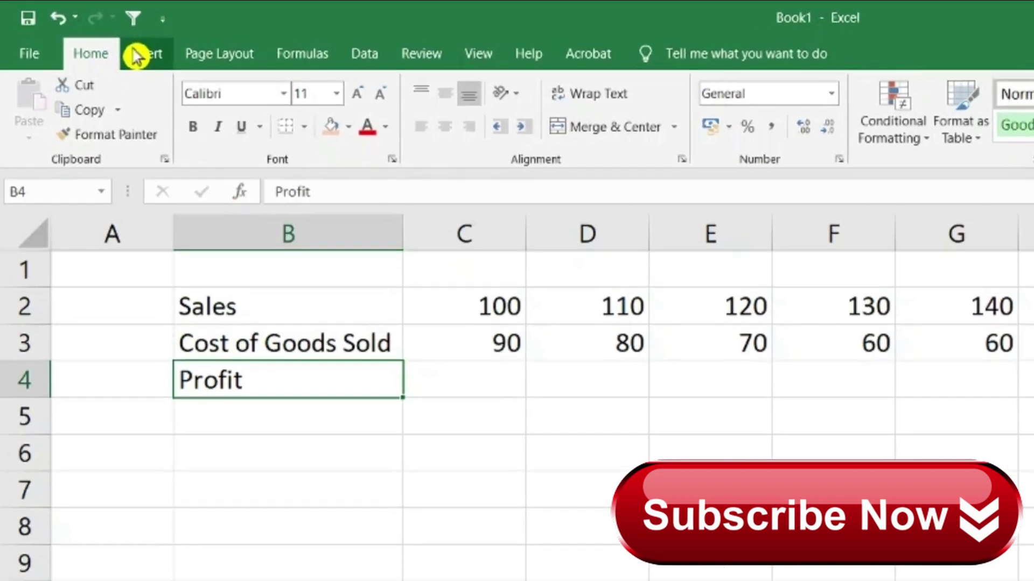
click(138, 54)
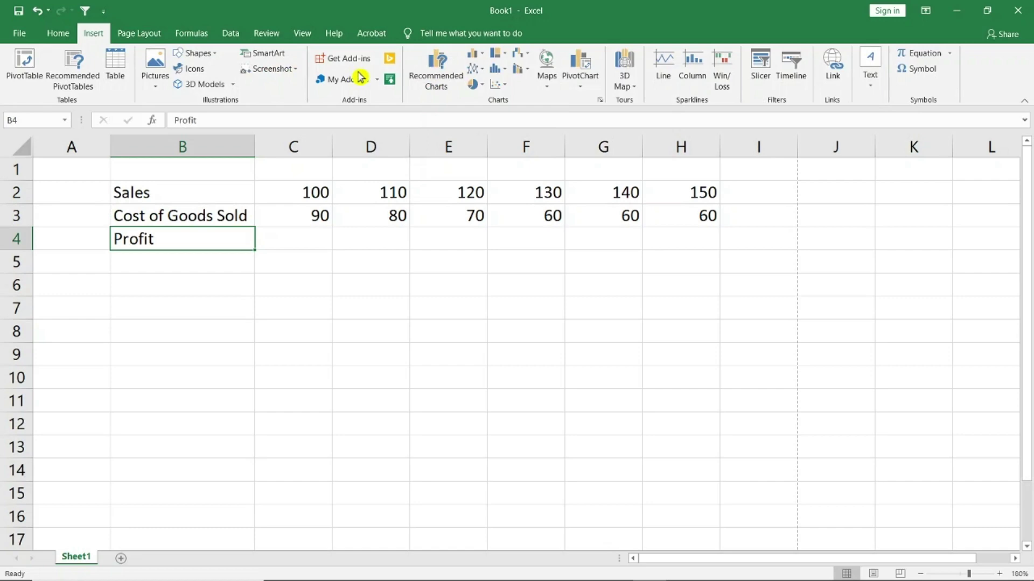
- Insert a blank sheet row above Profit from Home > Insert, pushing Profit to row 5
click(65, 34)
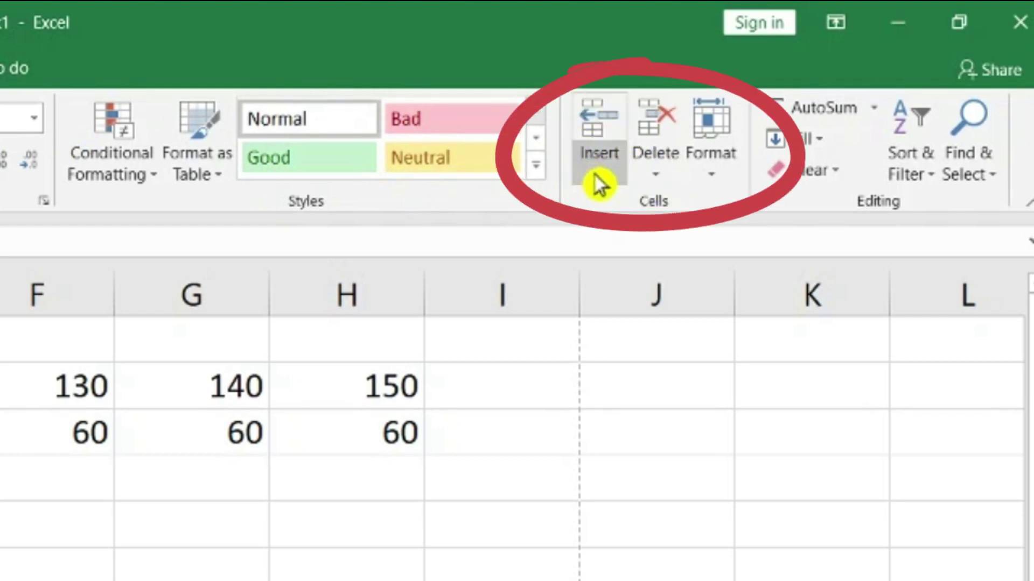
click(601, 183)
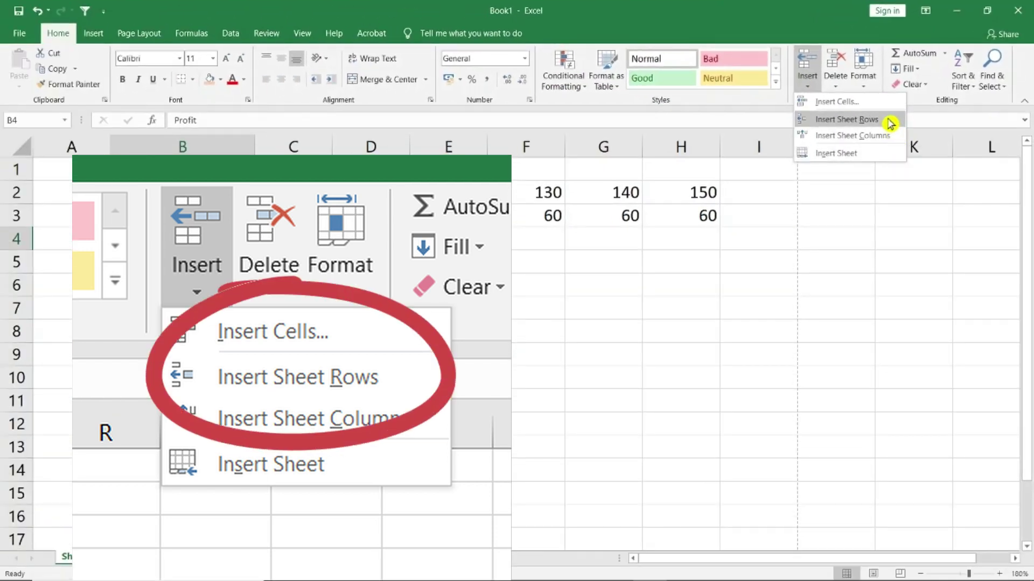
click(846, 120)
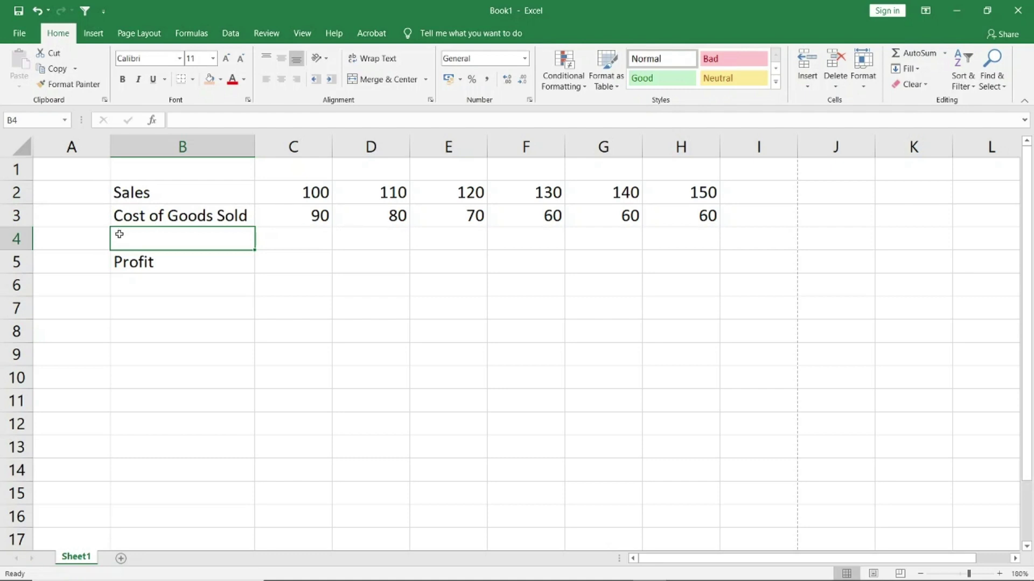
click(14, 237)
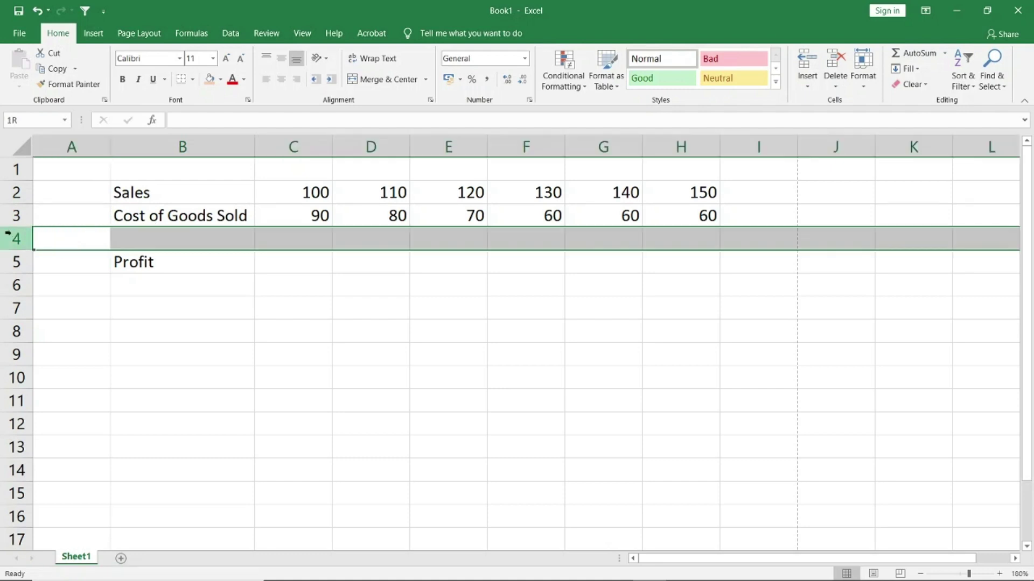
click(170, 241)
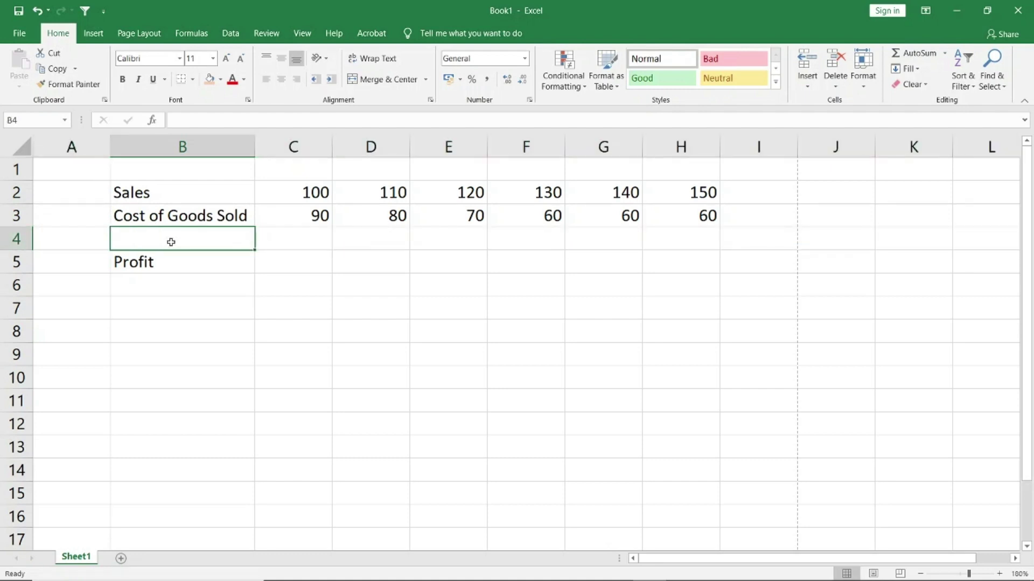
- Delete the empty row 4 via Delete Sheet Rows, returning Profit under Cost of Goods Sold
click(11, 238)
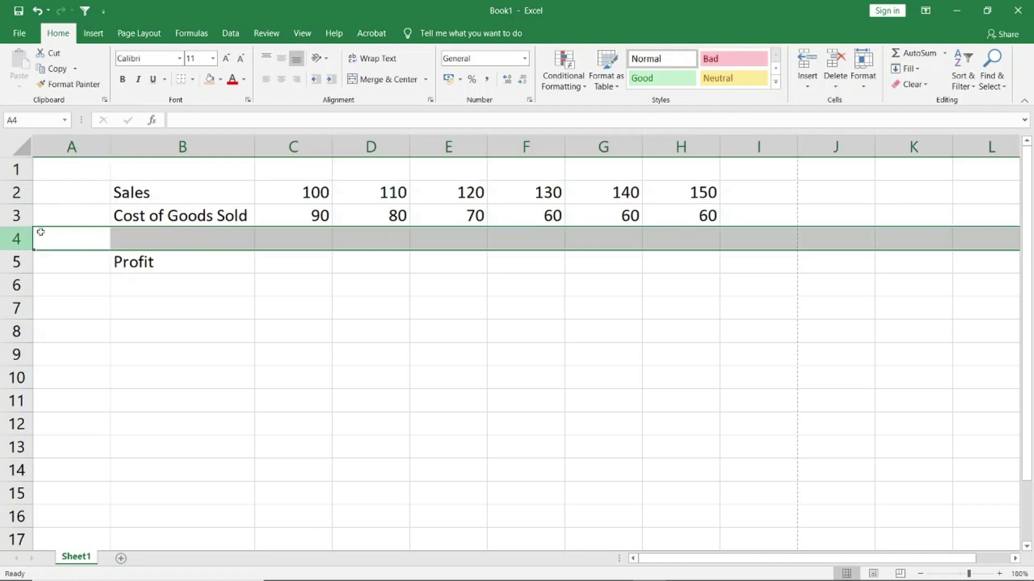
click(834, 85)
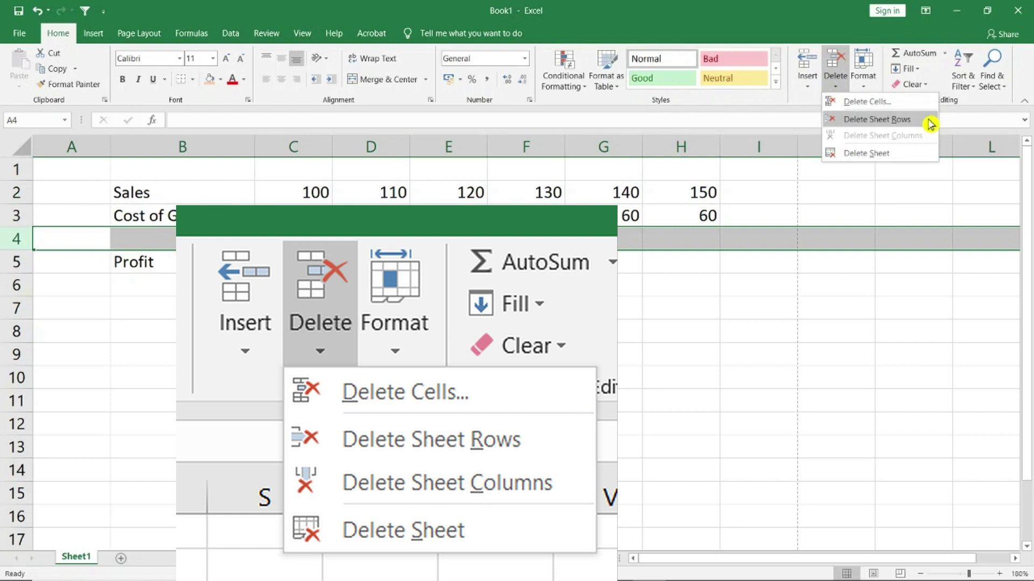
click(931, 124)
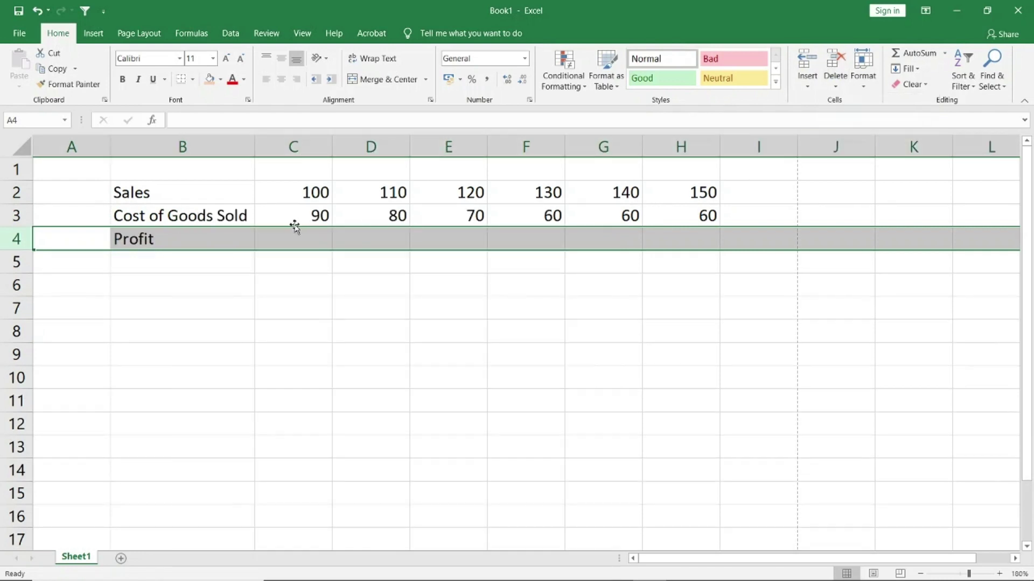
click(293, 238)
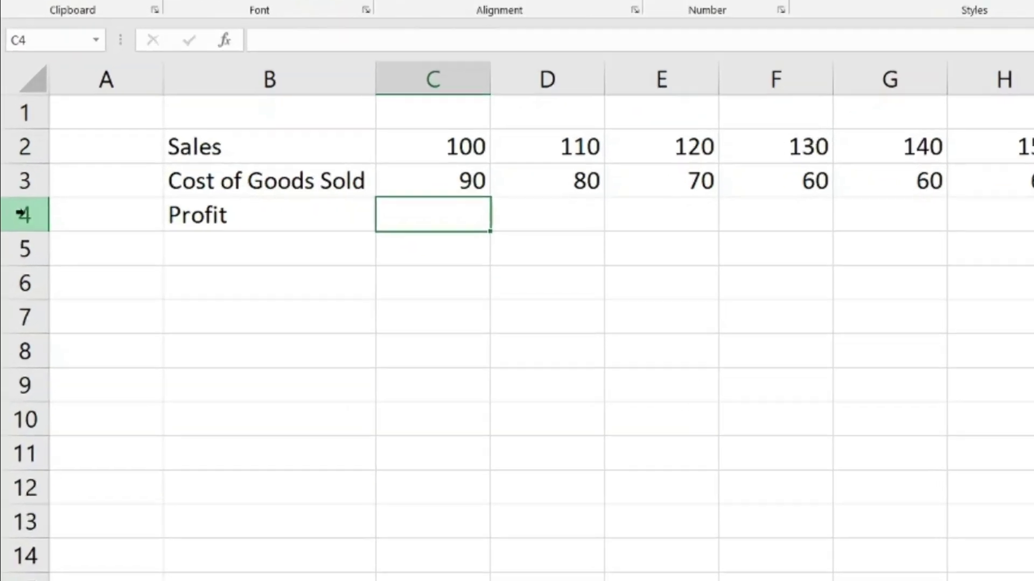
click(15, 237)
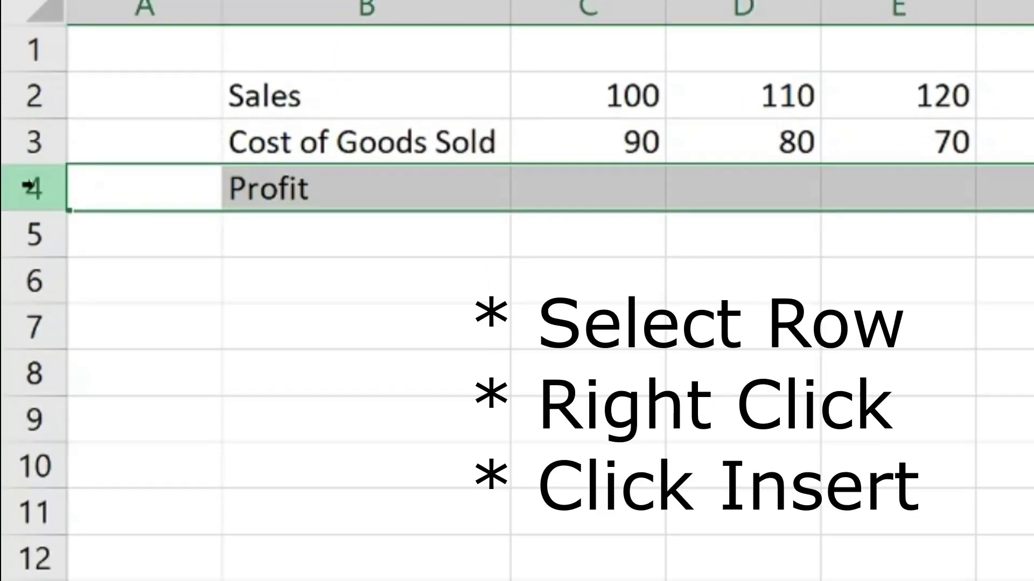
right_click(36, 189)
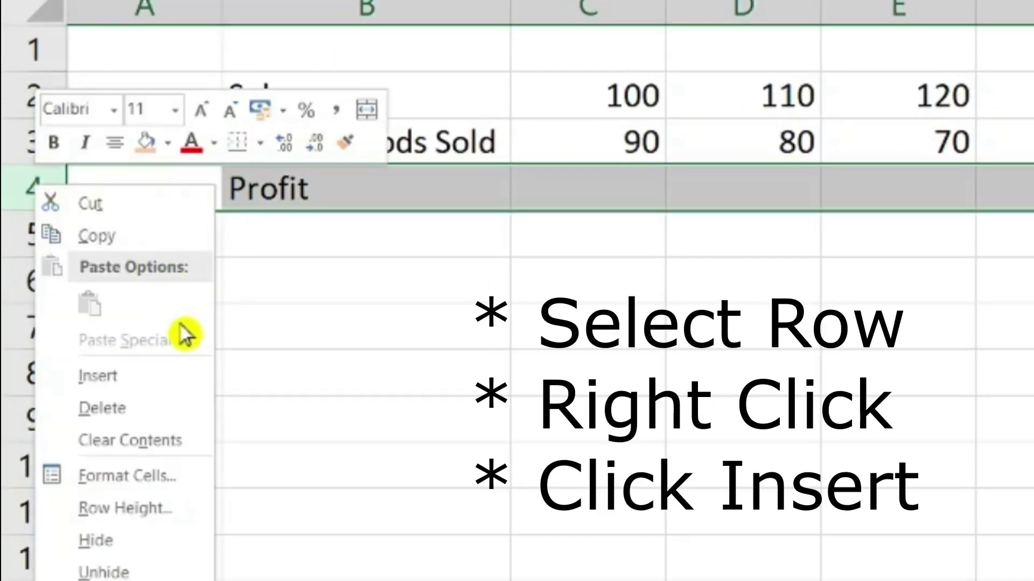
click(189, 375)
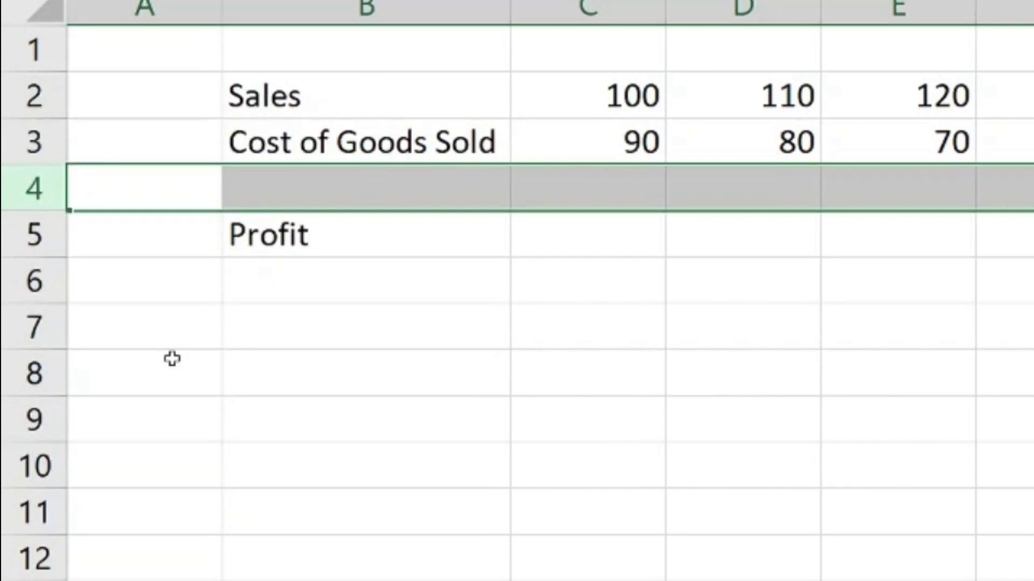
right_click(39, 193)
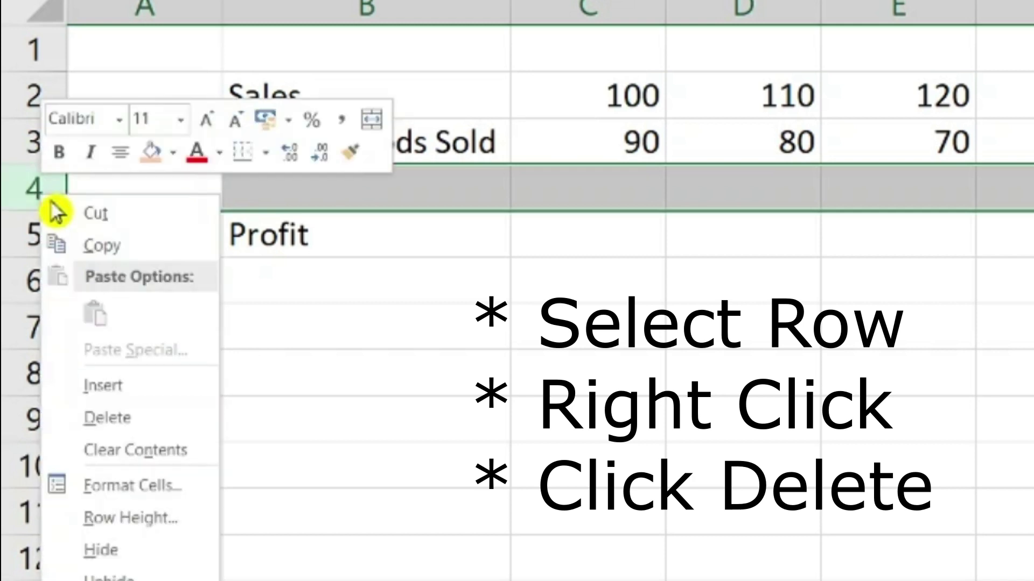
click(143, 423)
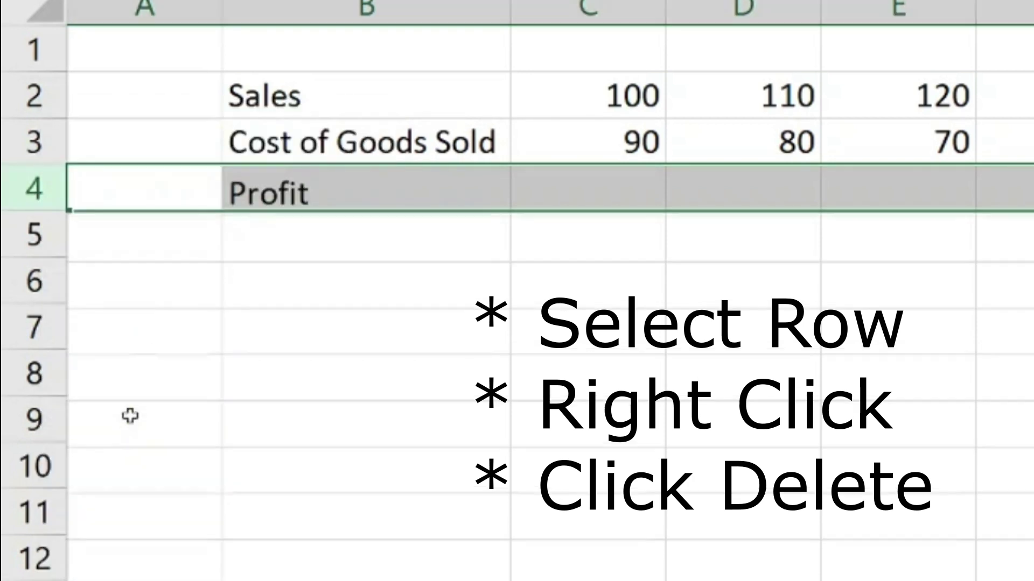
click(612, 199)
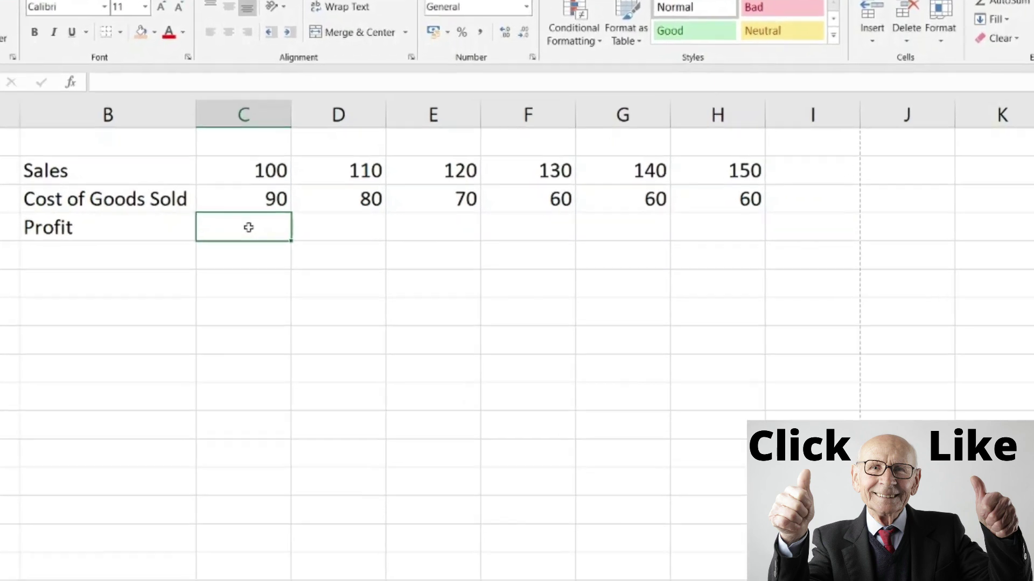
right_click(296, 238)
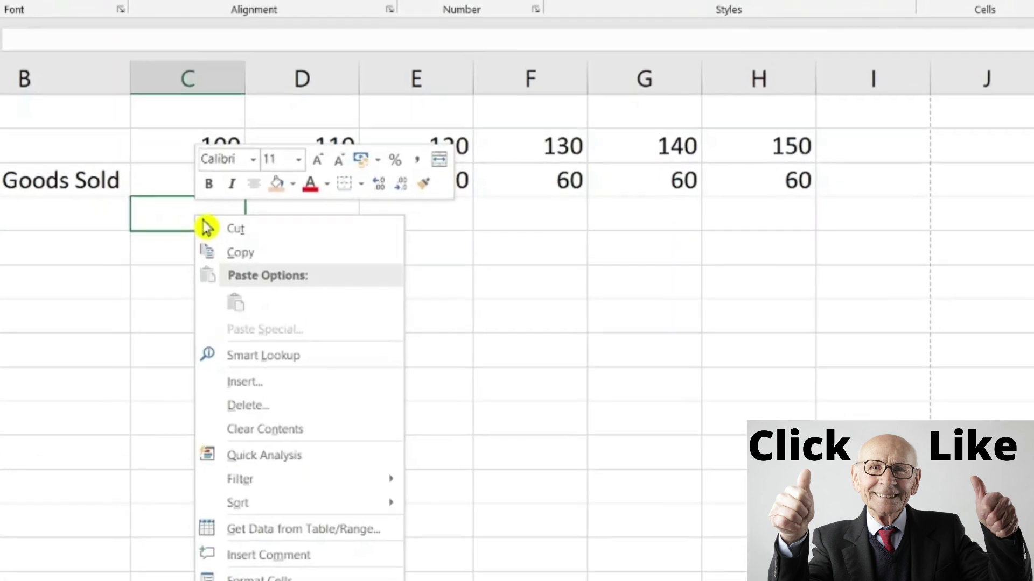
click(237, 422)
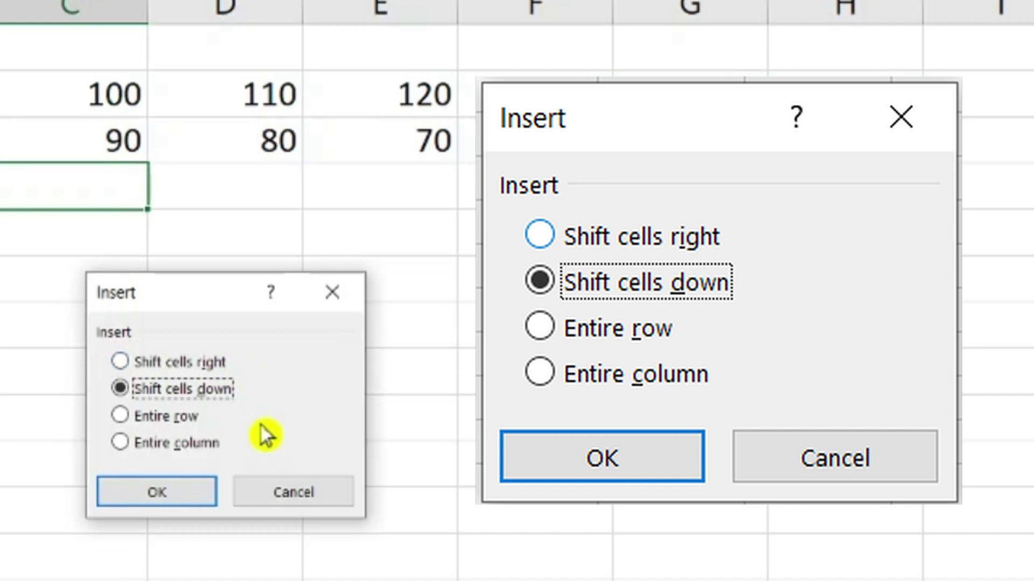
key(Return)
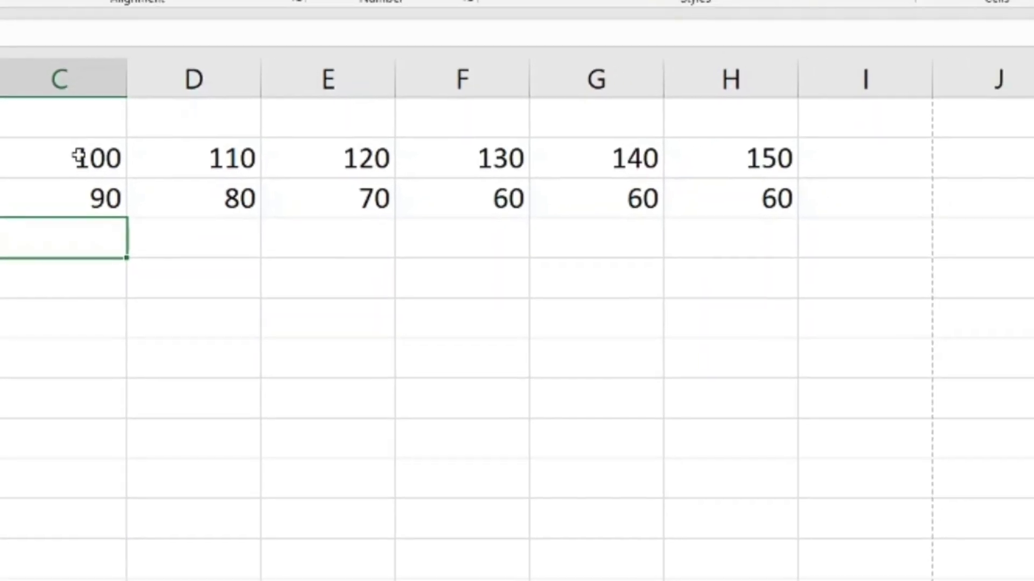
right_click(79, 158)
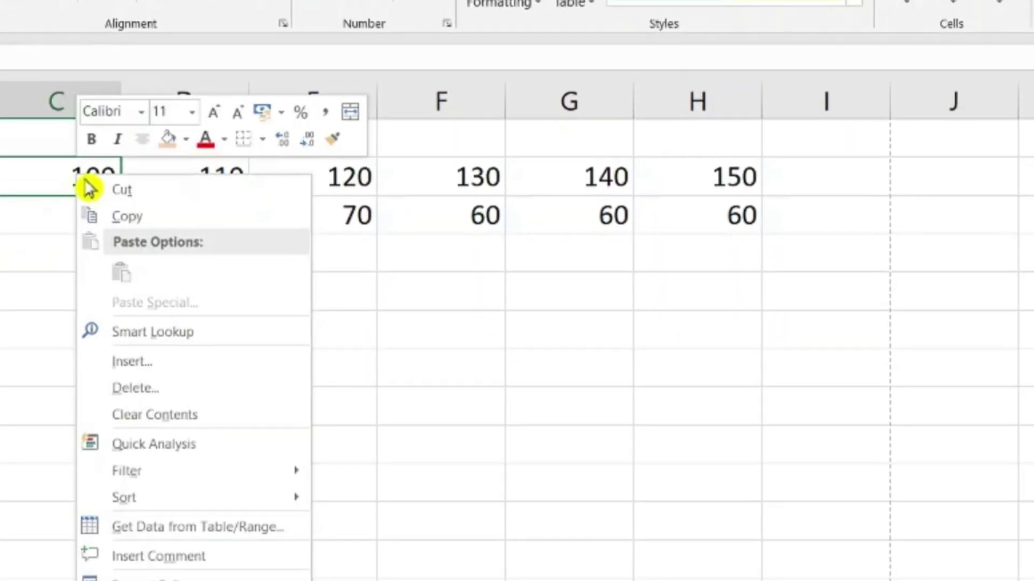
click(235, 366)
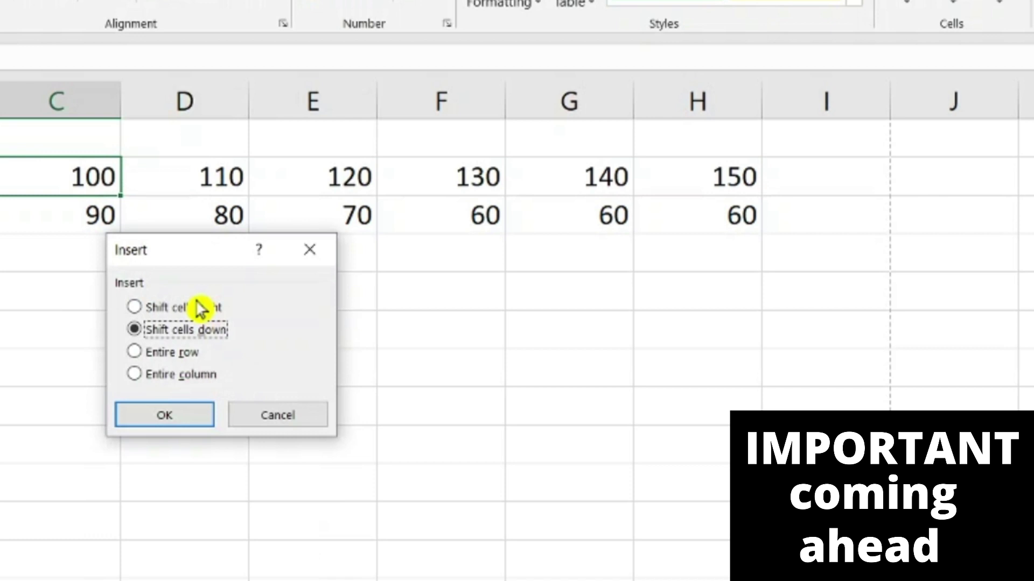
click(161, 316)
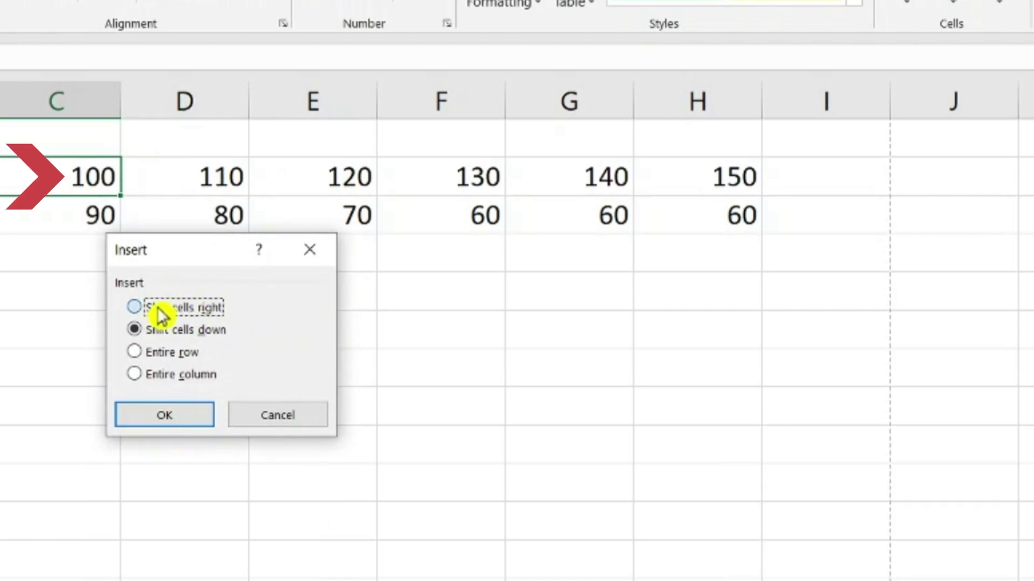
click(171, 418)
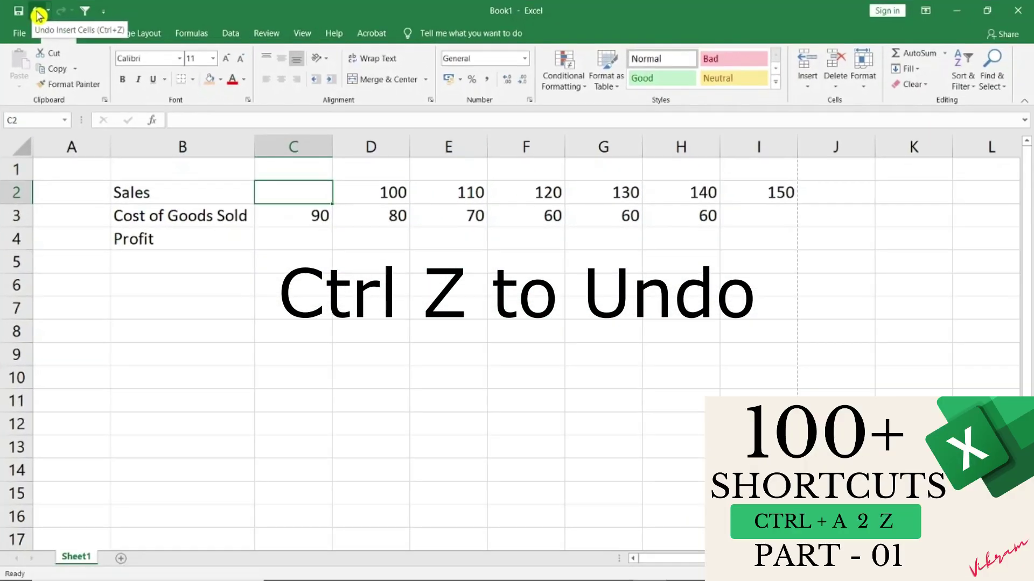
click(37, 11)
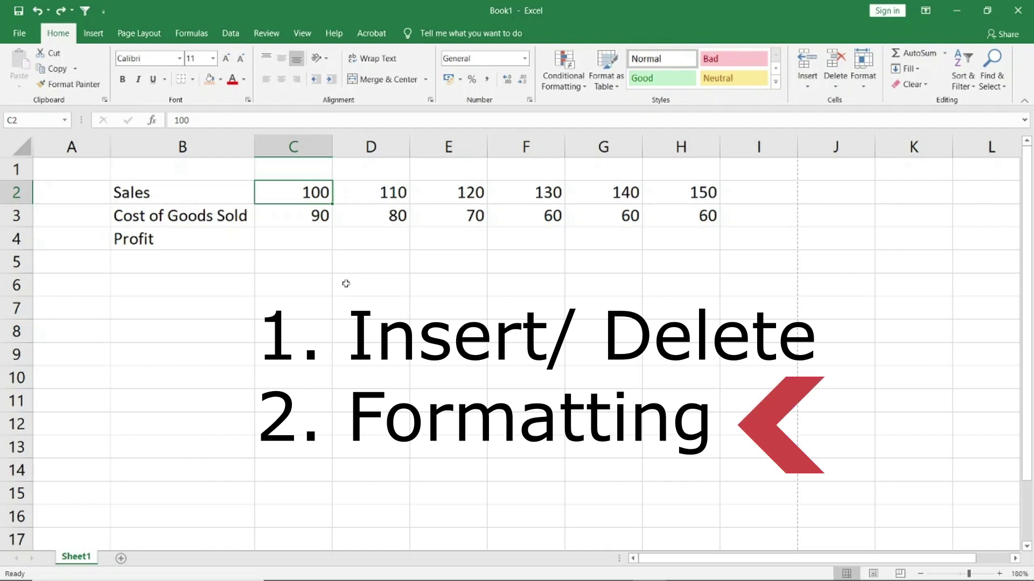
key(shift+Right)
key(shift+Right)
key(shift+Right)
key(shift+Right)
key(shift+Right)
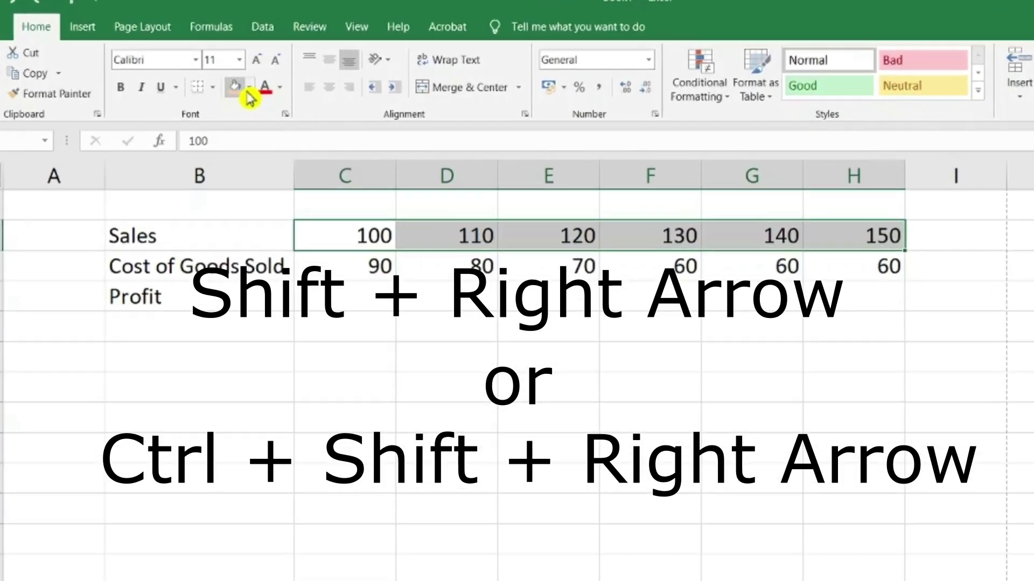
- Fill the Sales figures in C2:H2 with yellow from the Fill Color palette
click(247, 92)
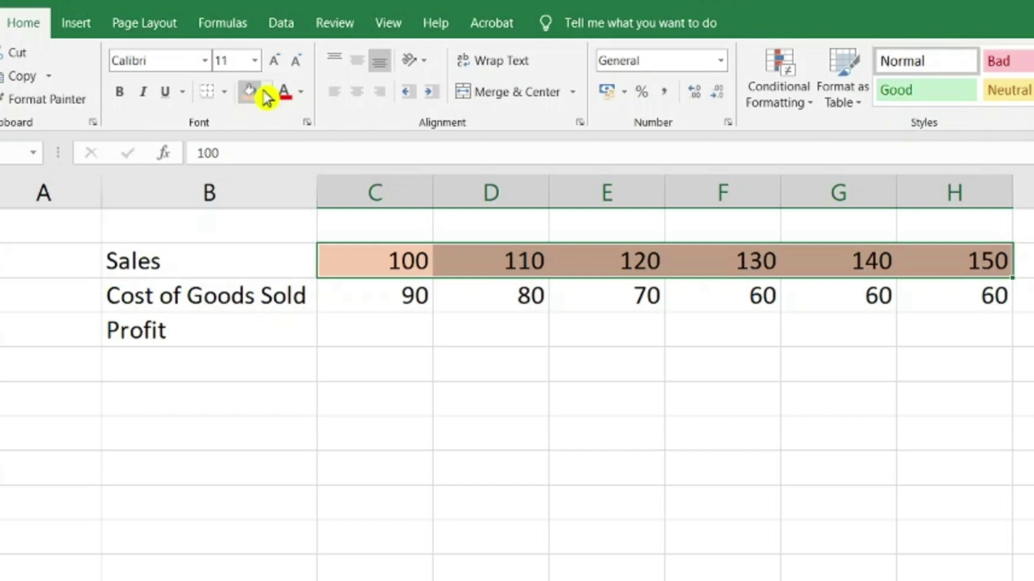
click(266, 92)
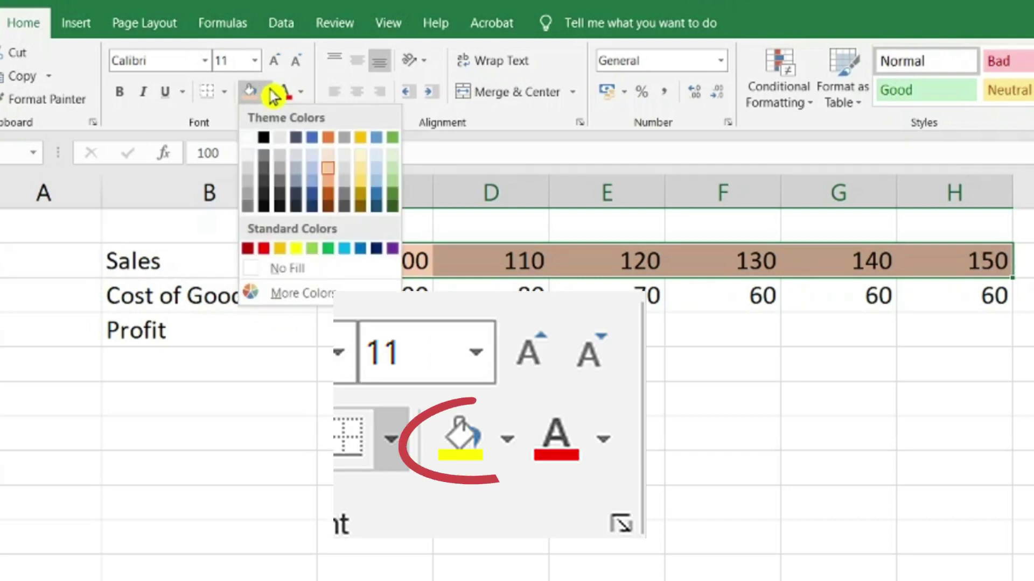
click(297, 249)
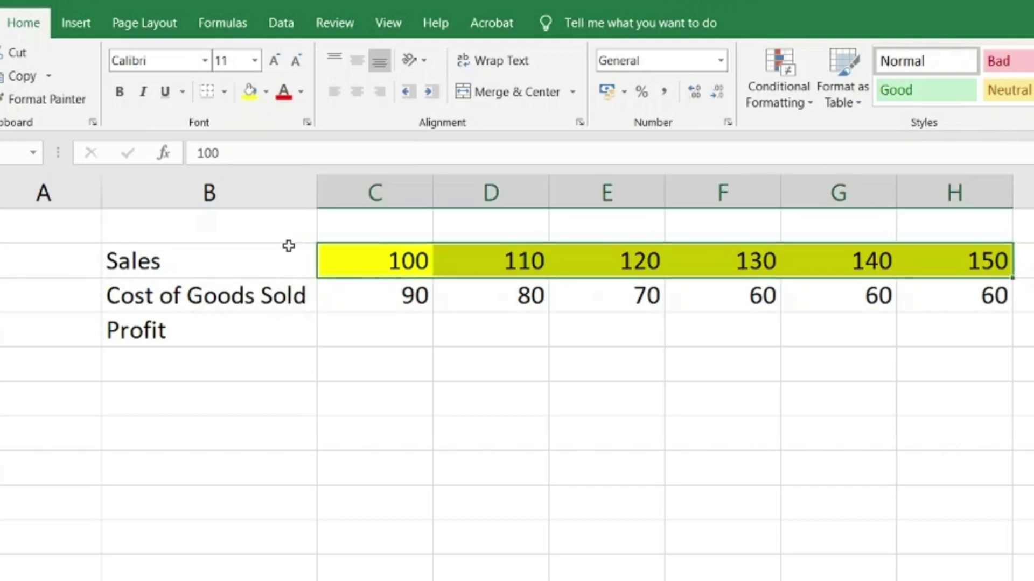
click(388, 295)
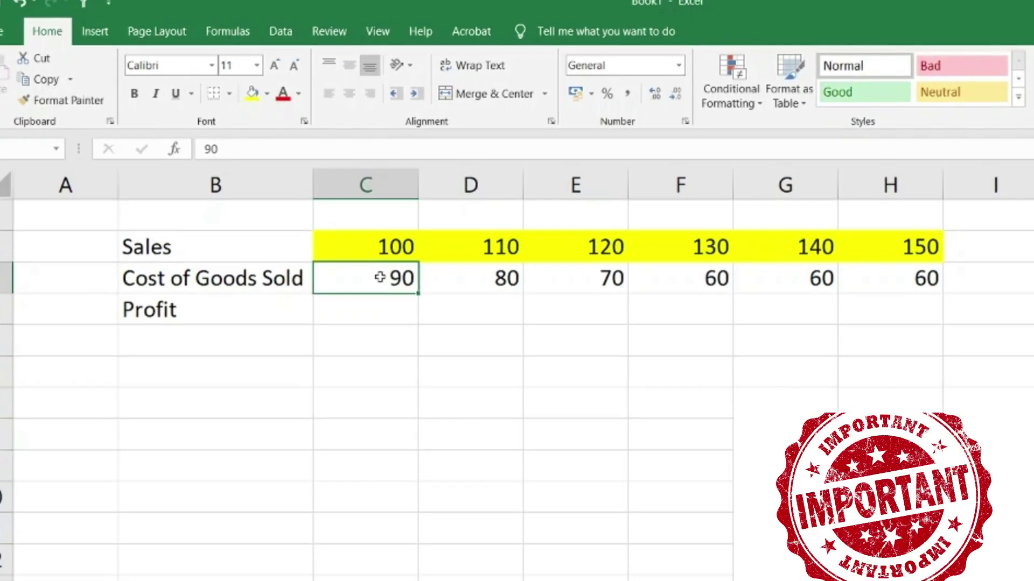
key(shift+Right)
key(shift+Right)
key(shift+Right)
key(shift+Right)
key(shift+Right)
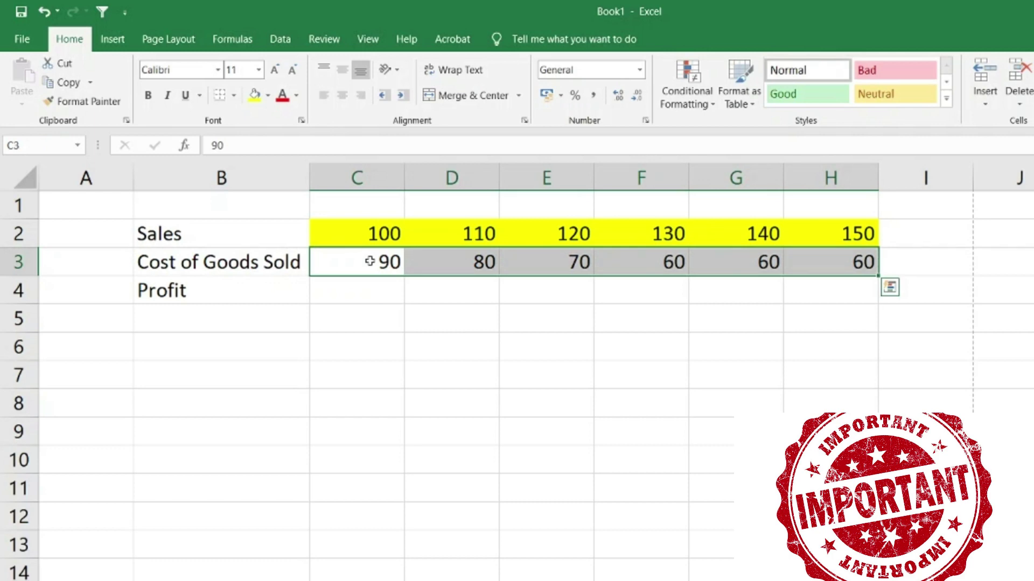
right_click(369, 261)
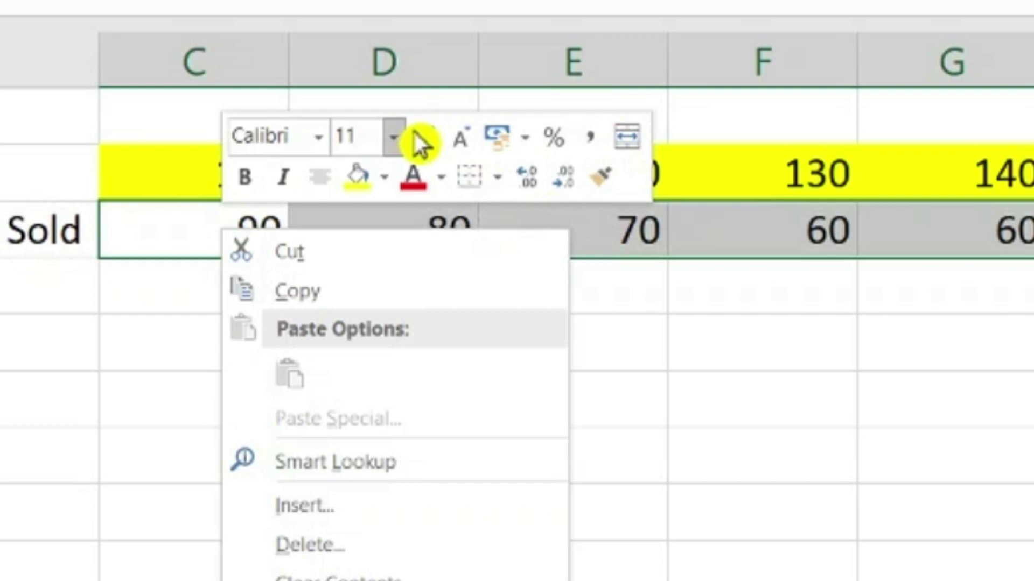
click(356, 178)
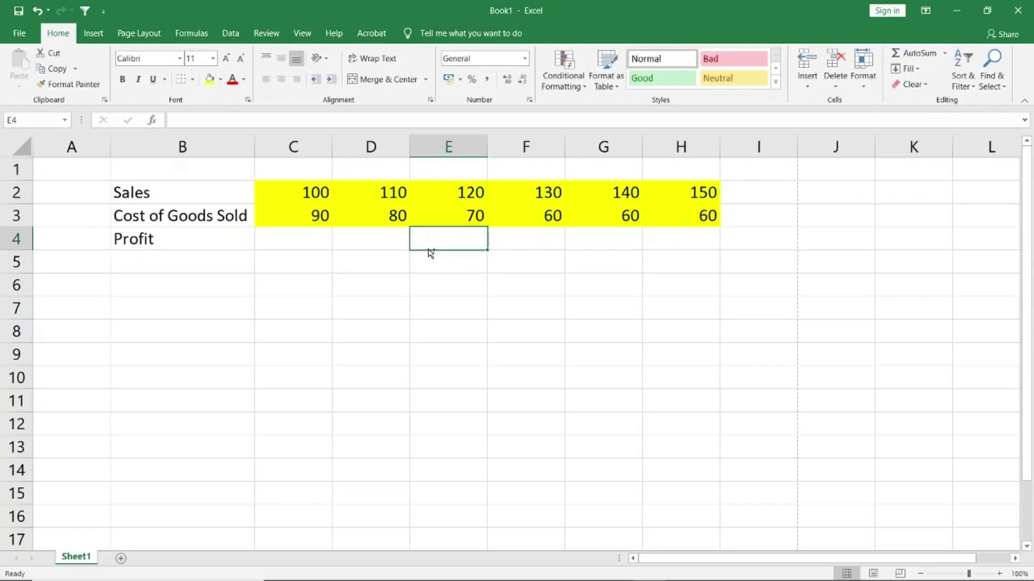
key(ctrl+z)
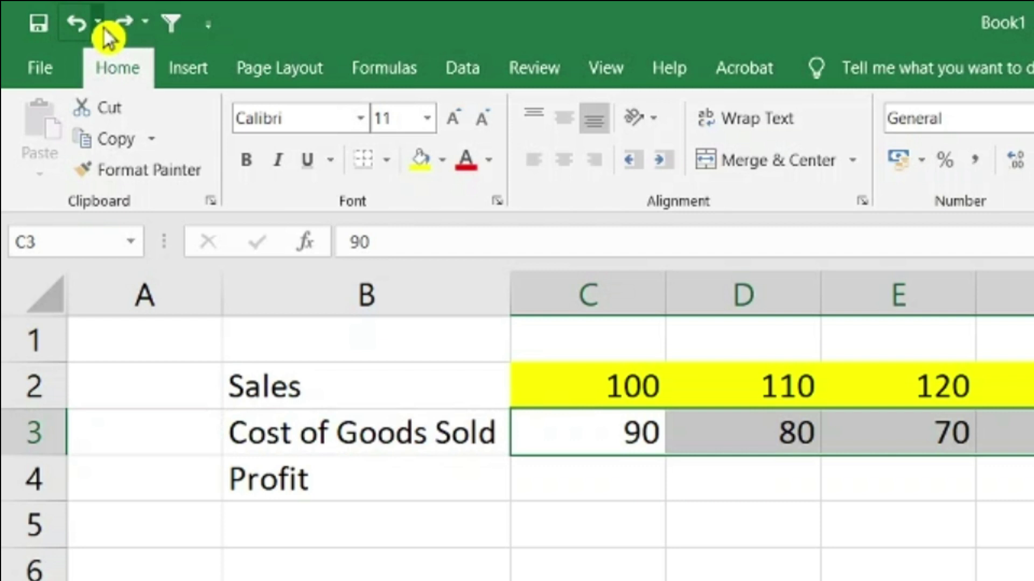
- Undo every action back through "Typing '90' in C3" using the Undo history list
click(103, 27)
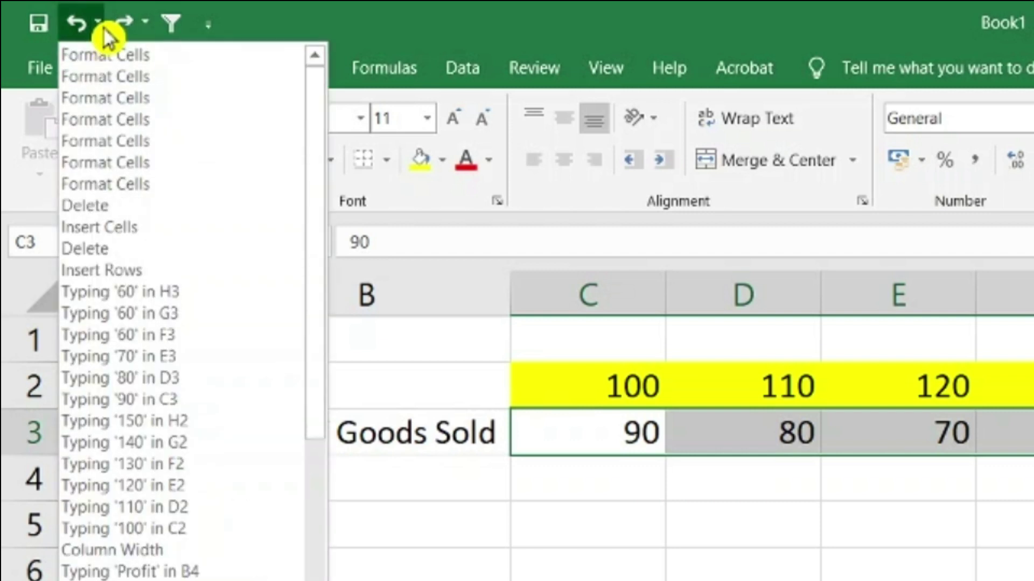
click(227, 401)
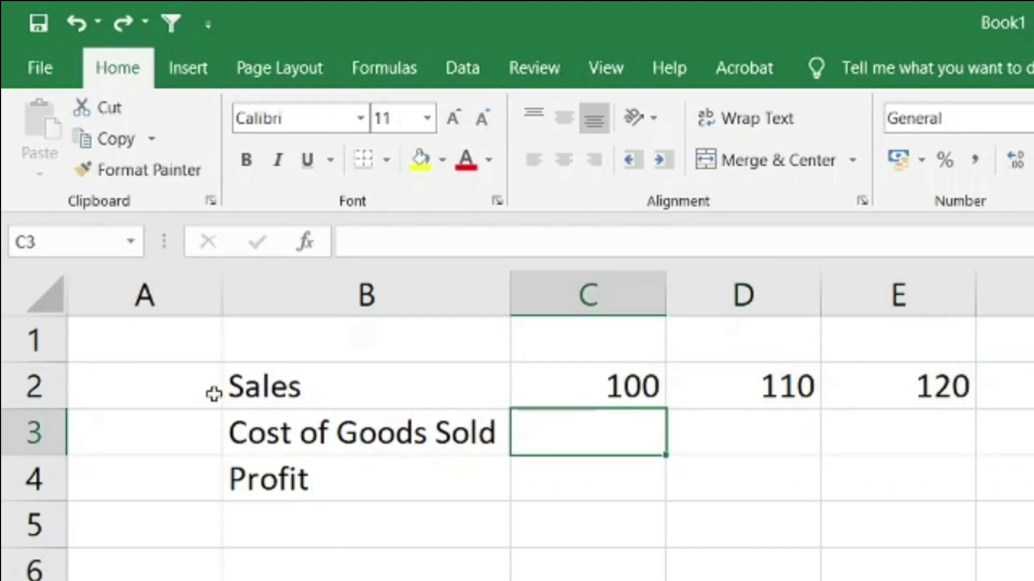
- Redo all 18 undone actions from the Redo list
click(146, 23)
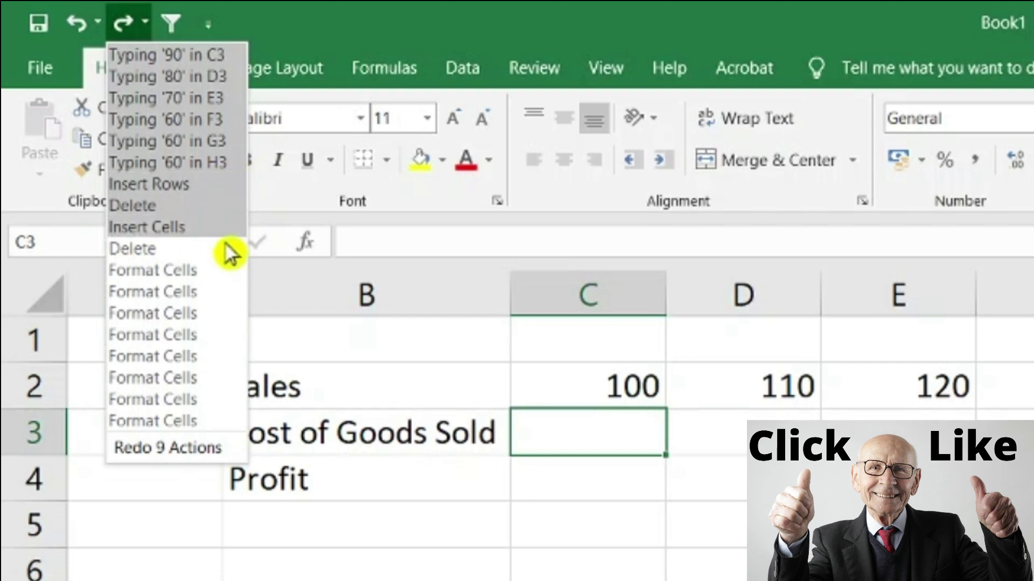
click(218, 427)
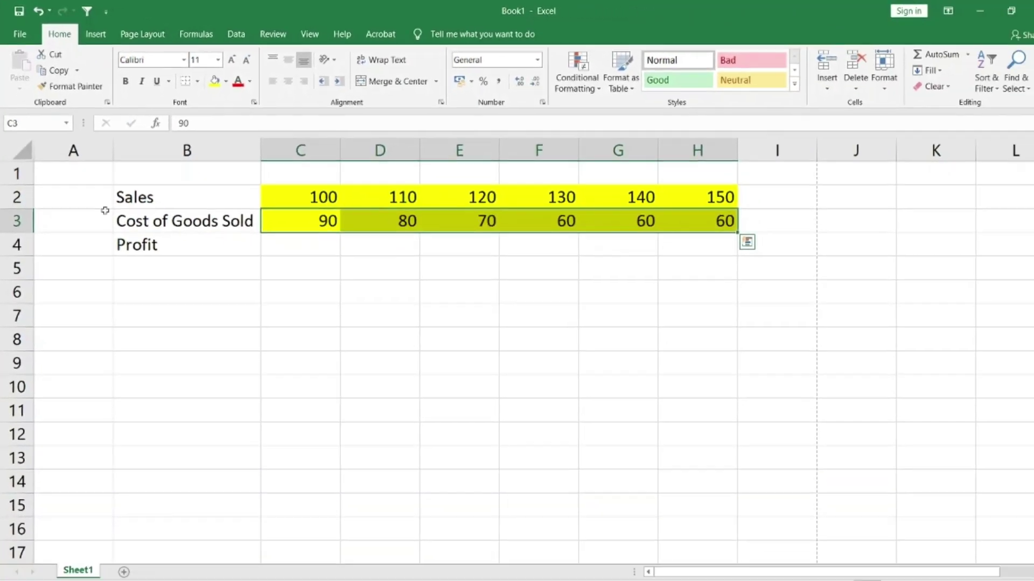
- Undo the yellow fills on the Sales and Cost rows, then select empty cell C5
key(ctrl+z)
key(ctrl+z)
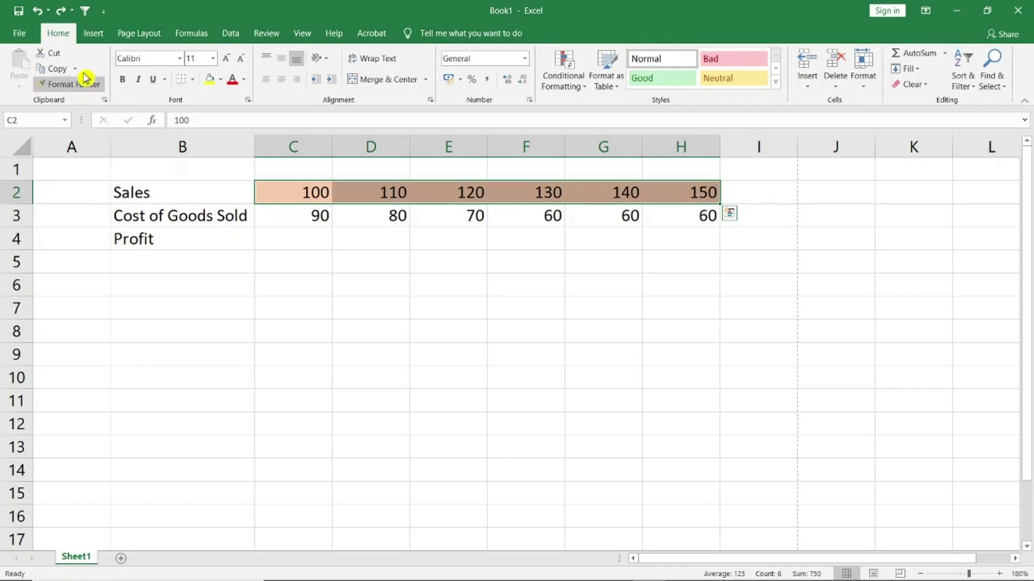
click(38, 11)
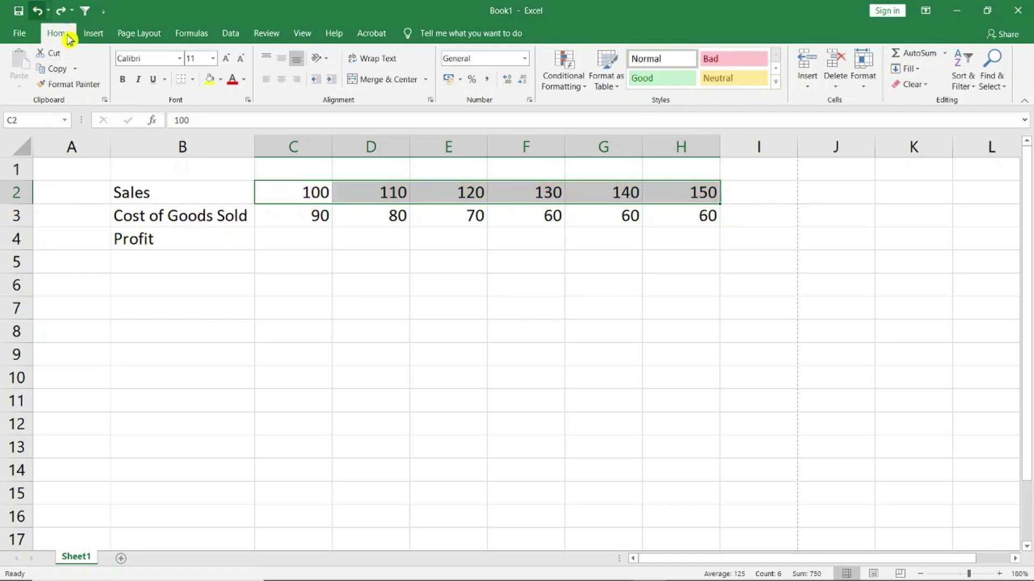
click(330, 266)
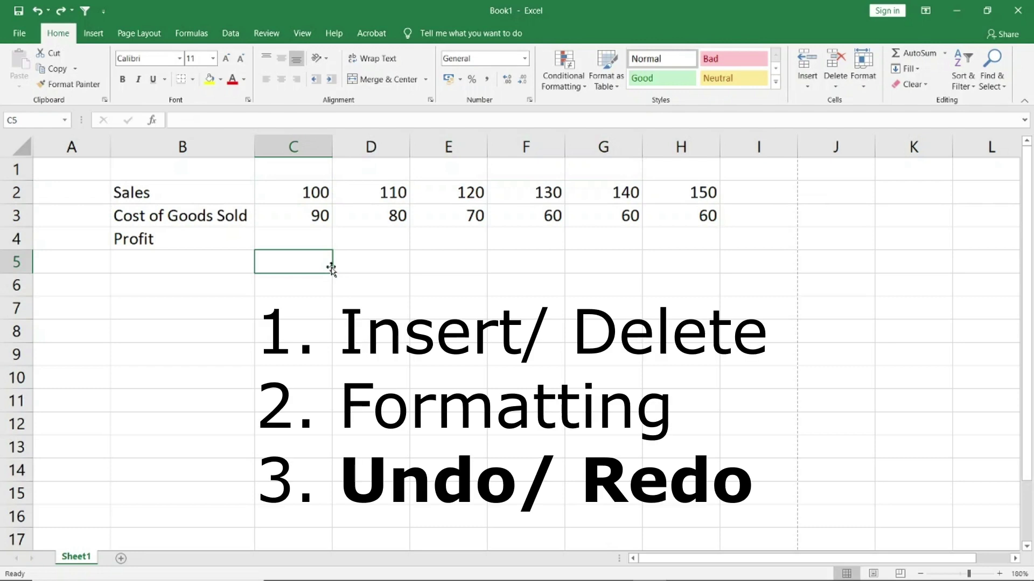